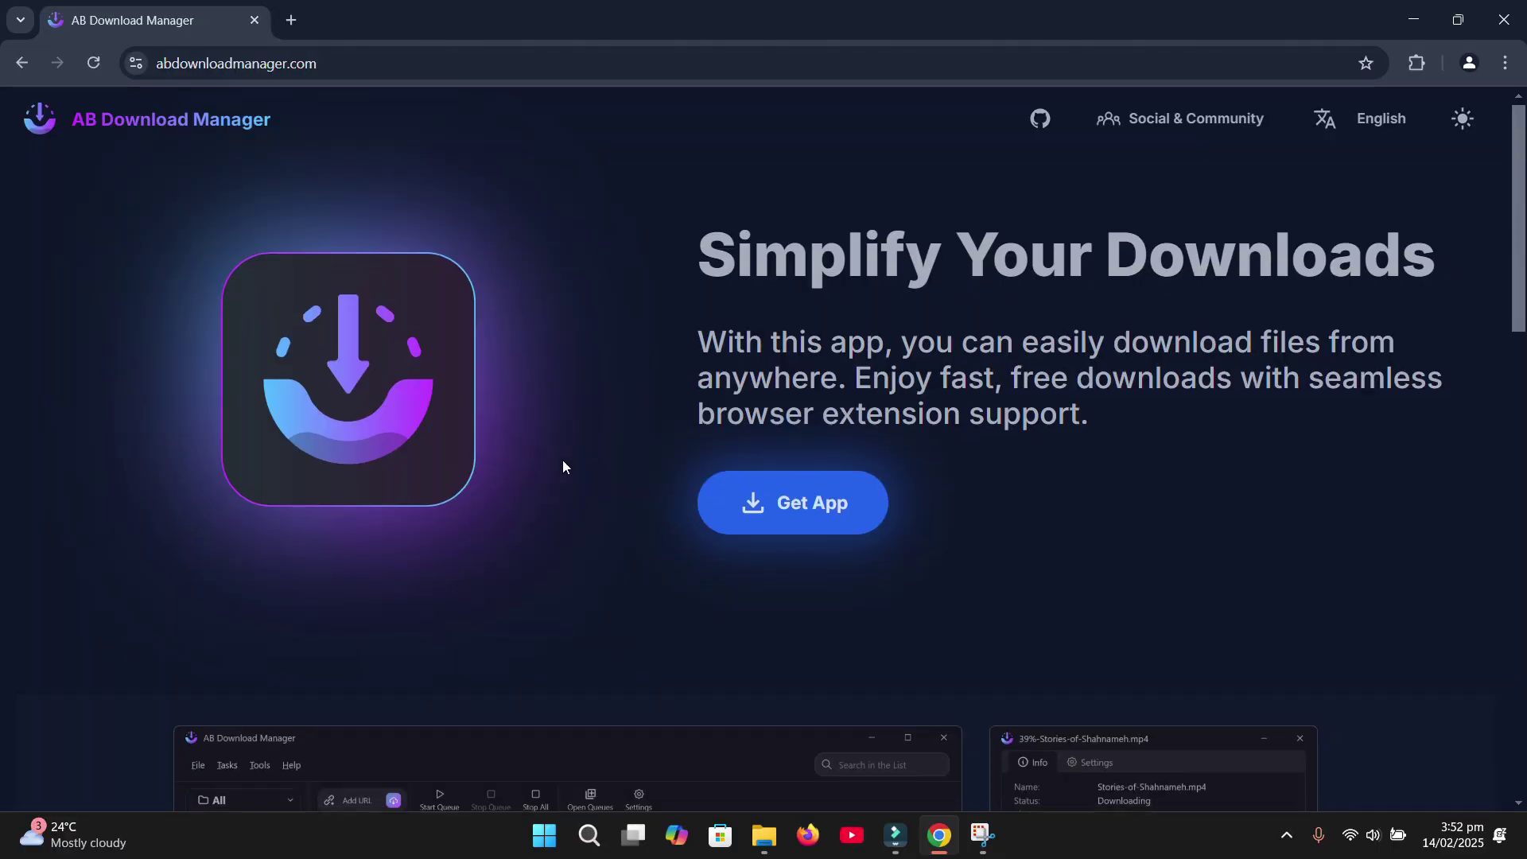
Browse the AB Download Manager homepage and bring up its Get App download options
scroll(563, 462, "down", 2)
scroll(562, 462, "down", 4)
scroll(562, 465, "up", 1)
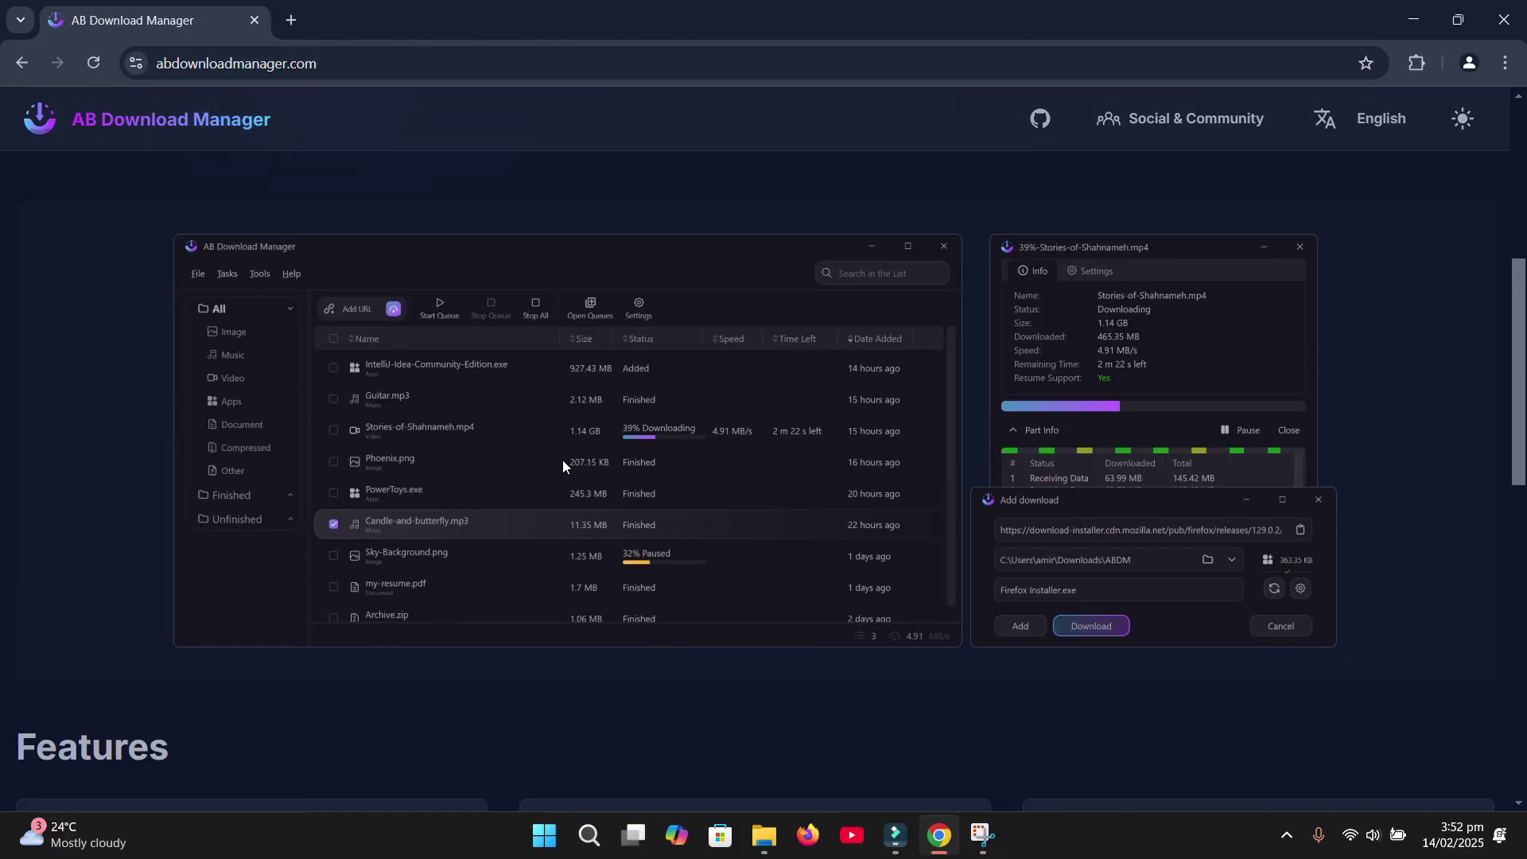
scroll(562, 465, "down", 3)
scroll(562, 465, "down", 5)
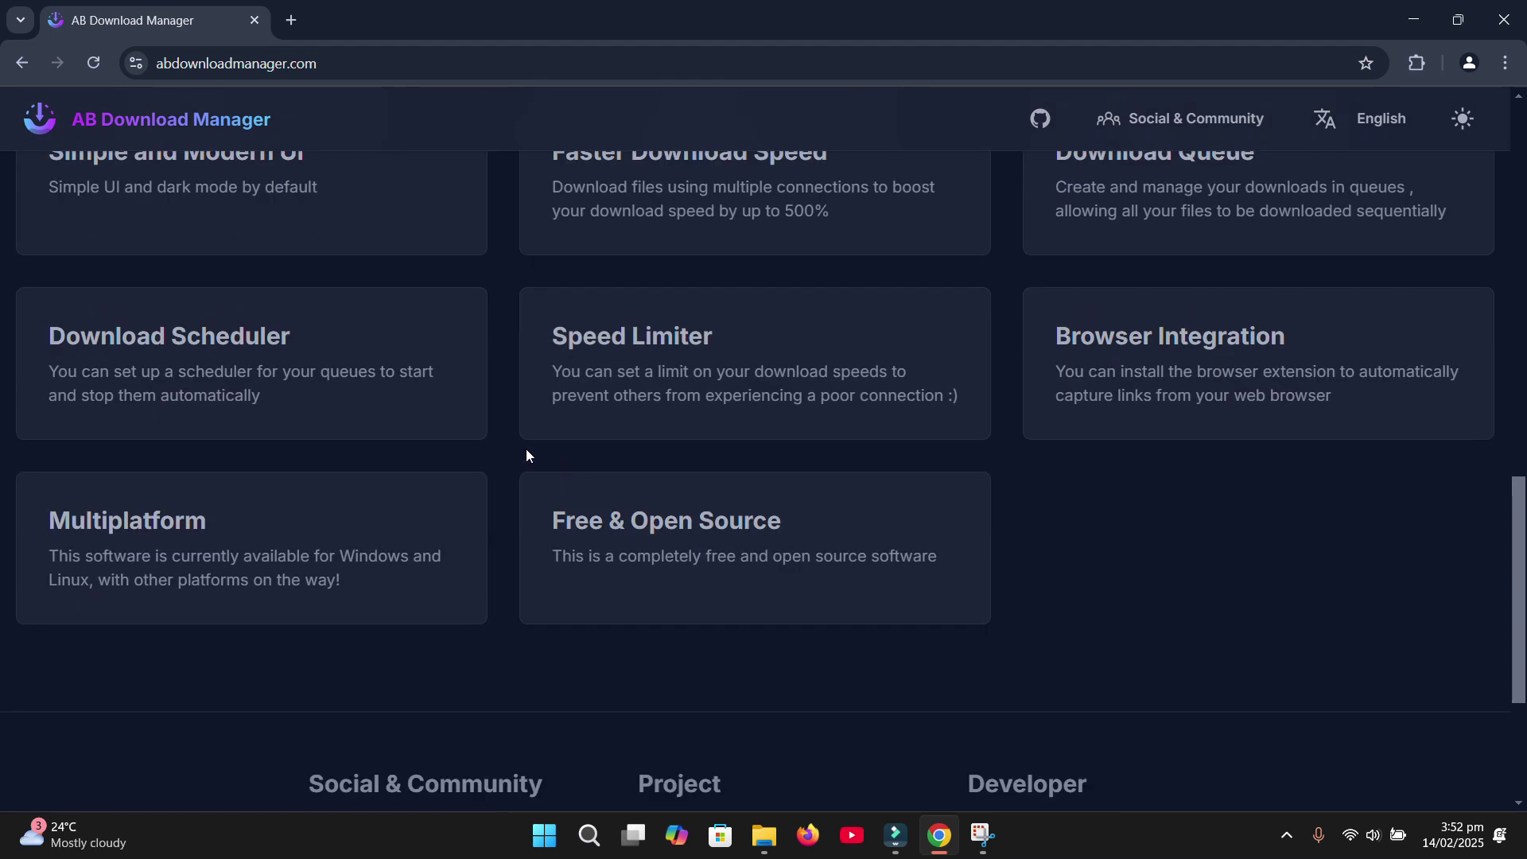
scroll(439, 457, "up", 2)
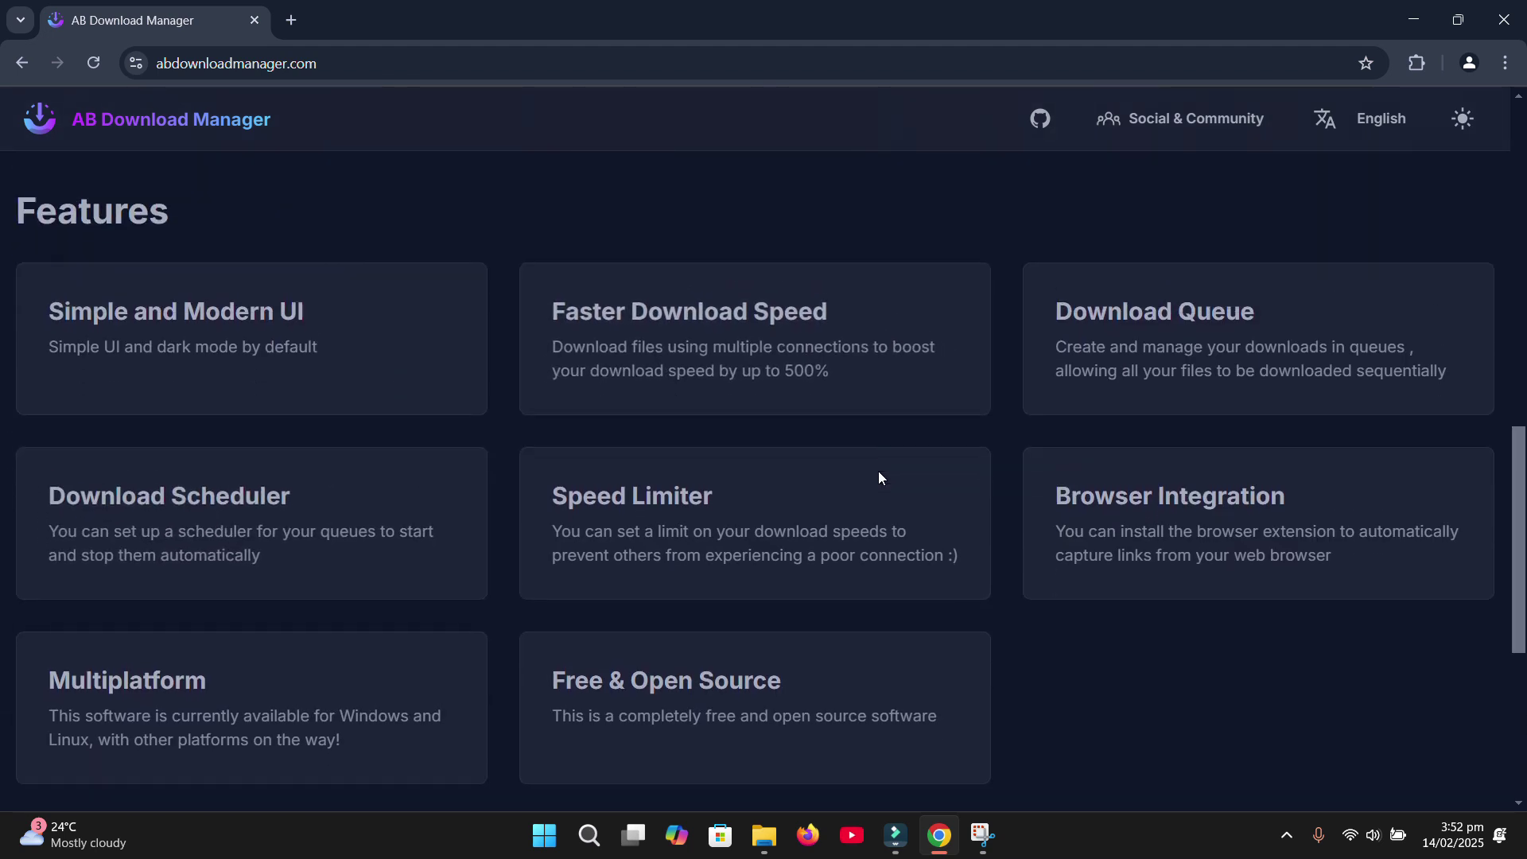
scroll(878, 471, "down", 5)
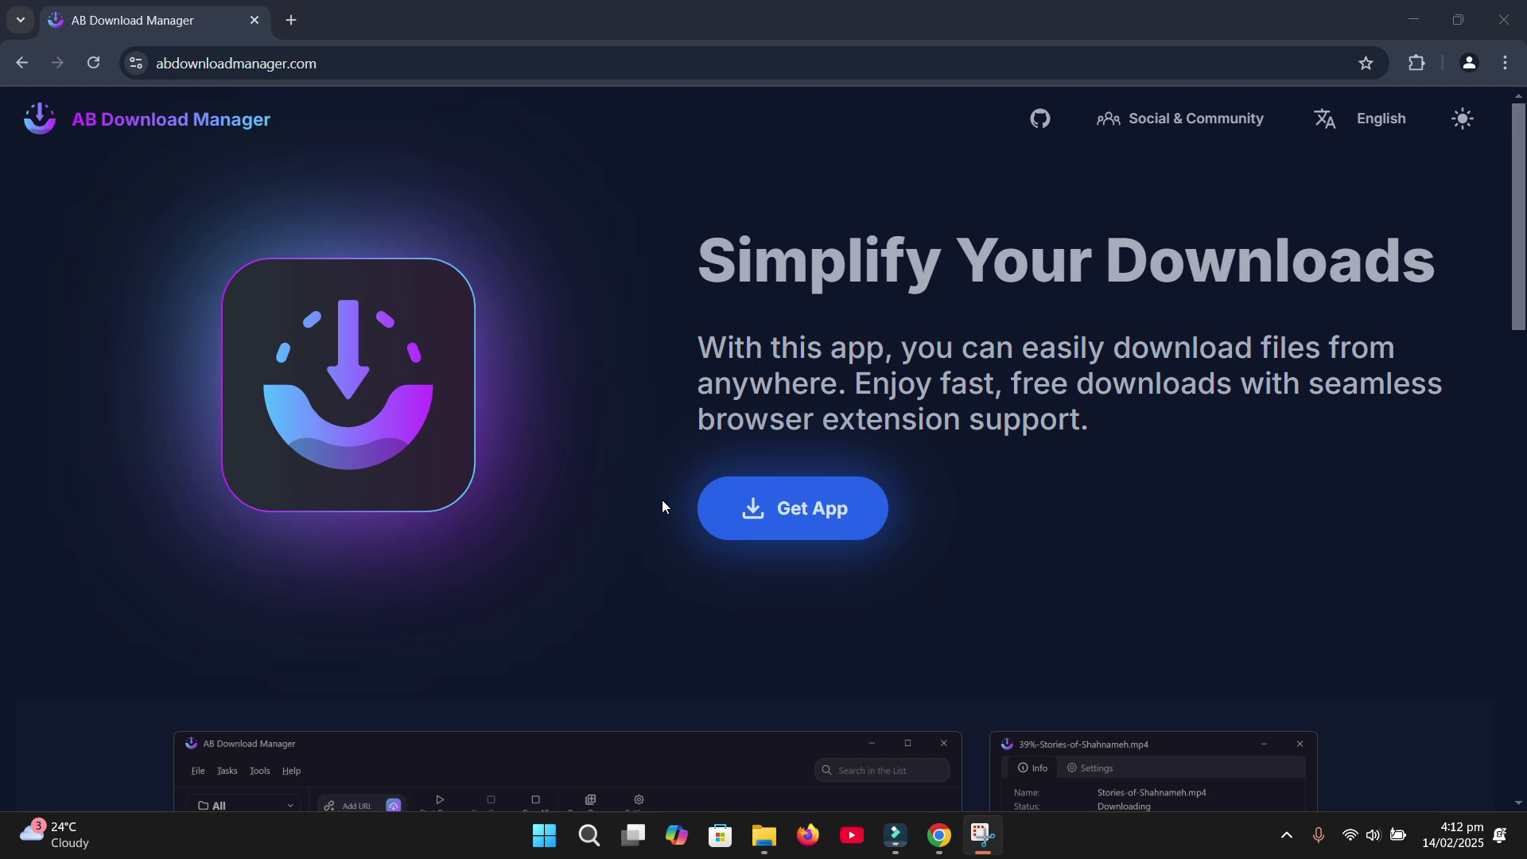
left_click(790, 519)
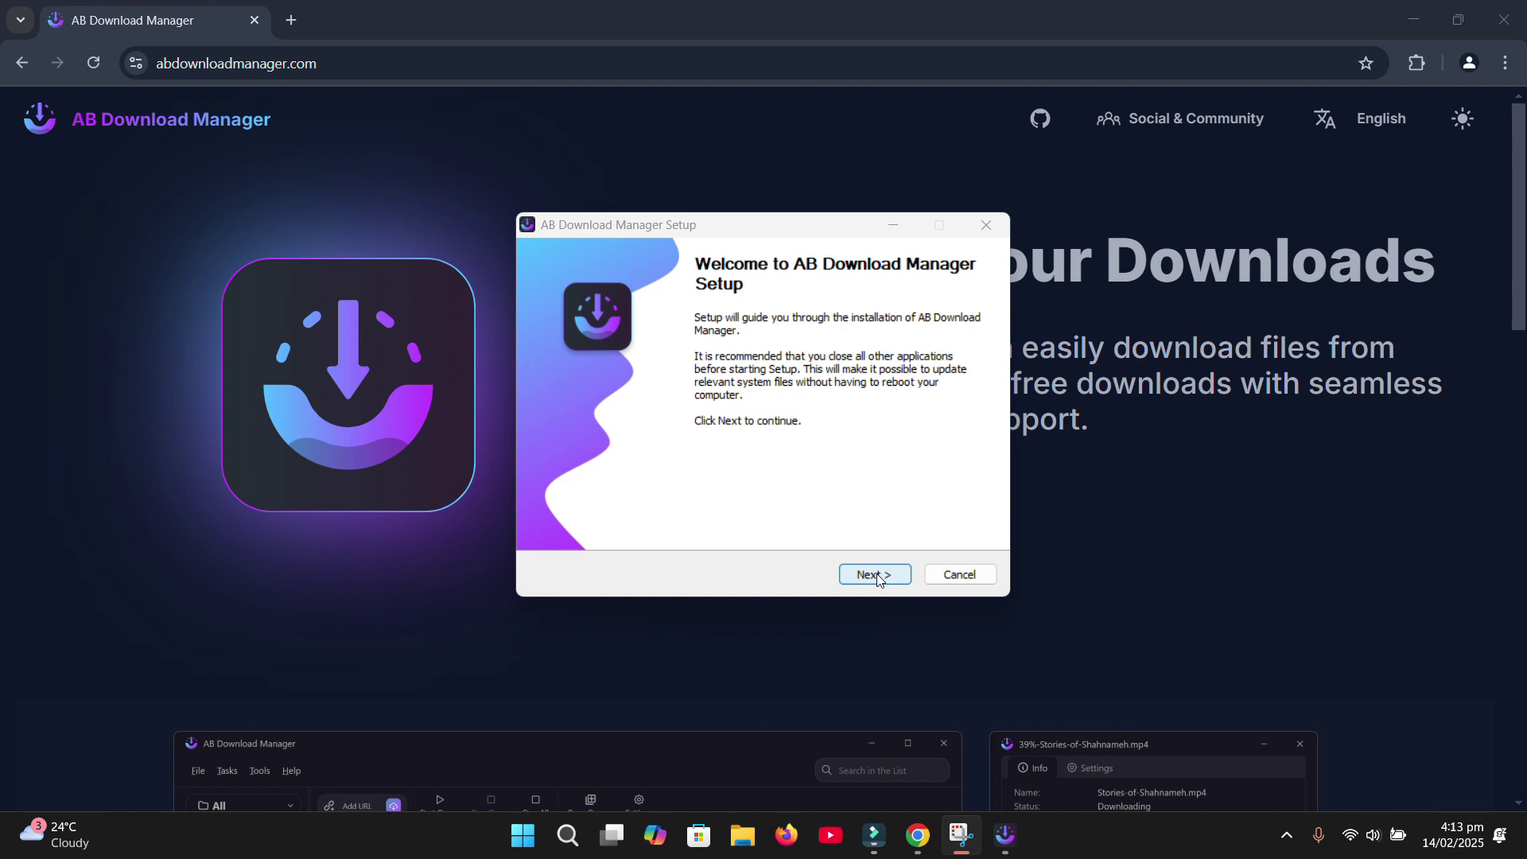
Install AB Download Manager, accepting the license, and finish with the app launched
left_click(878, 576)
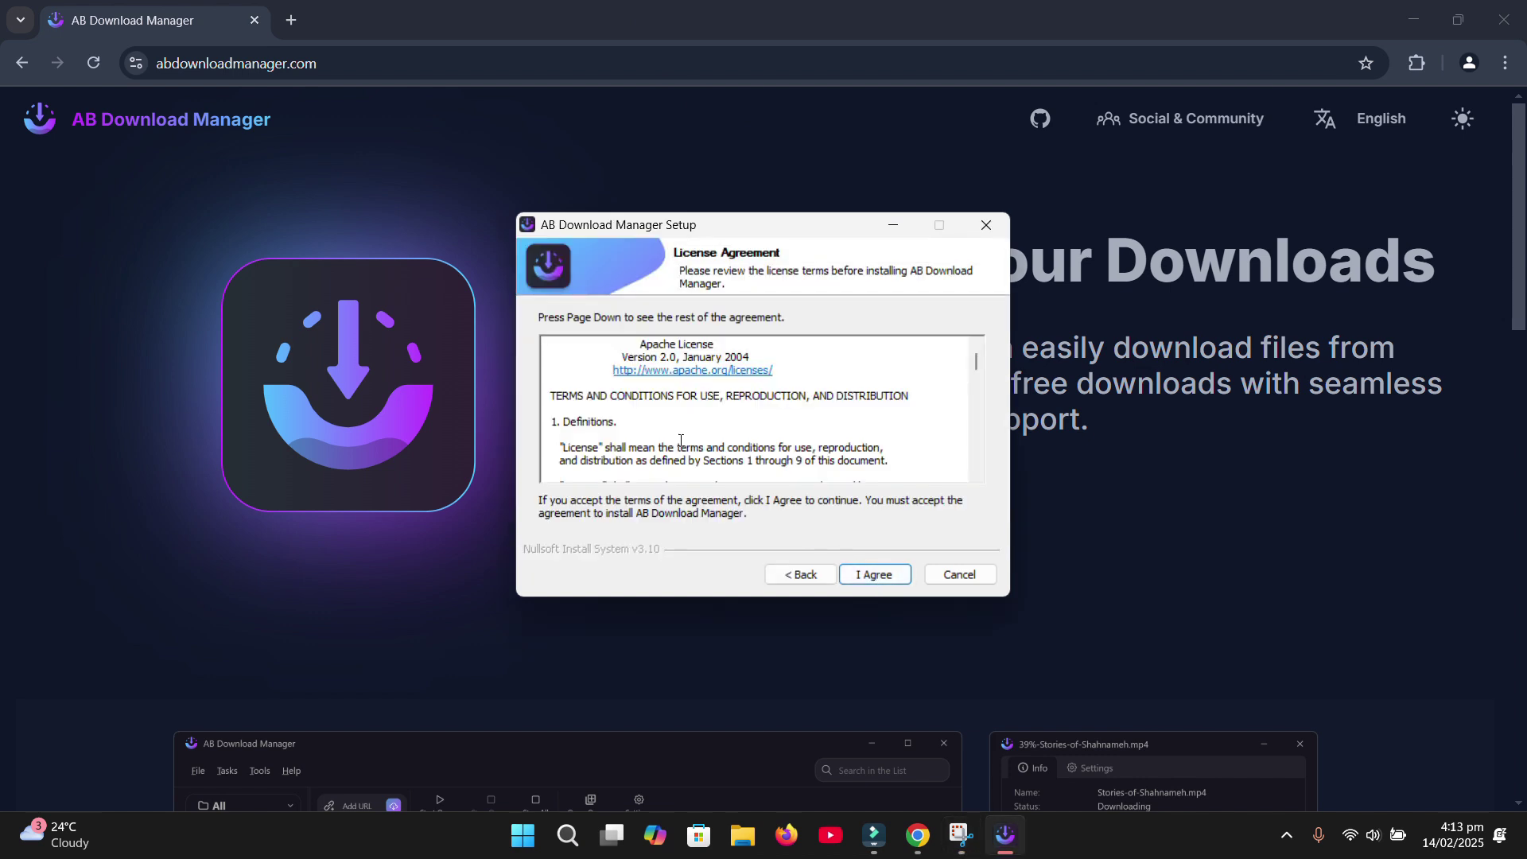
left_click(881, 579)
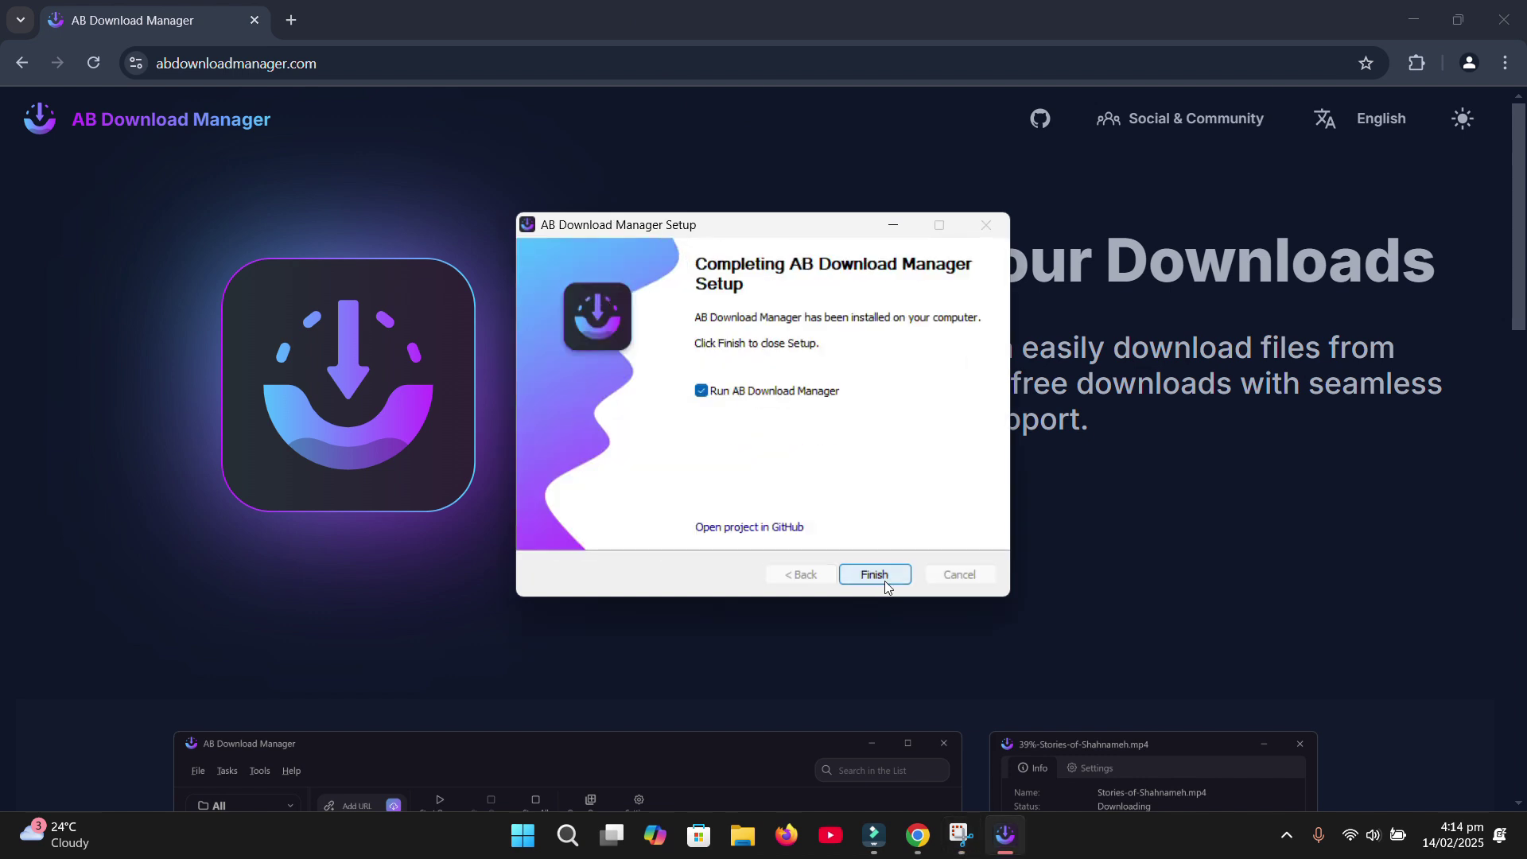
left_click(881, 574)
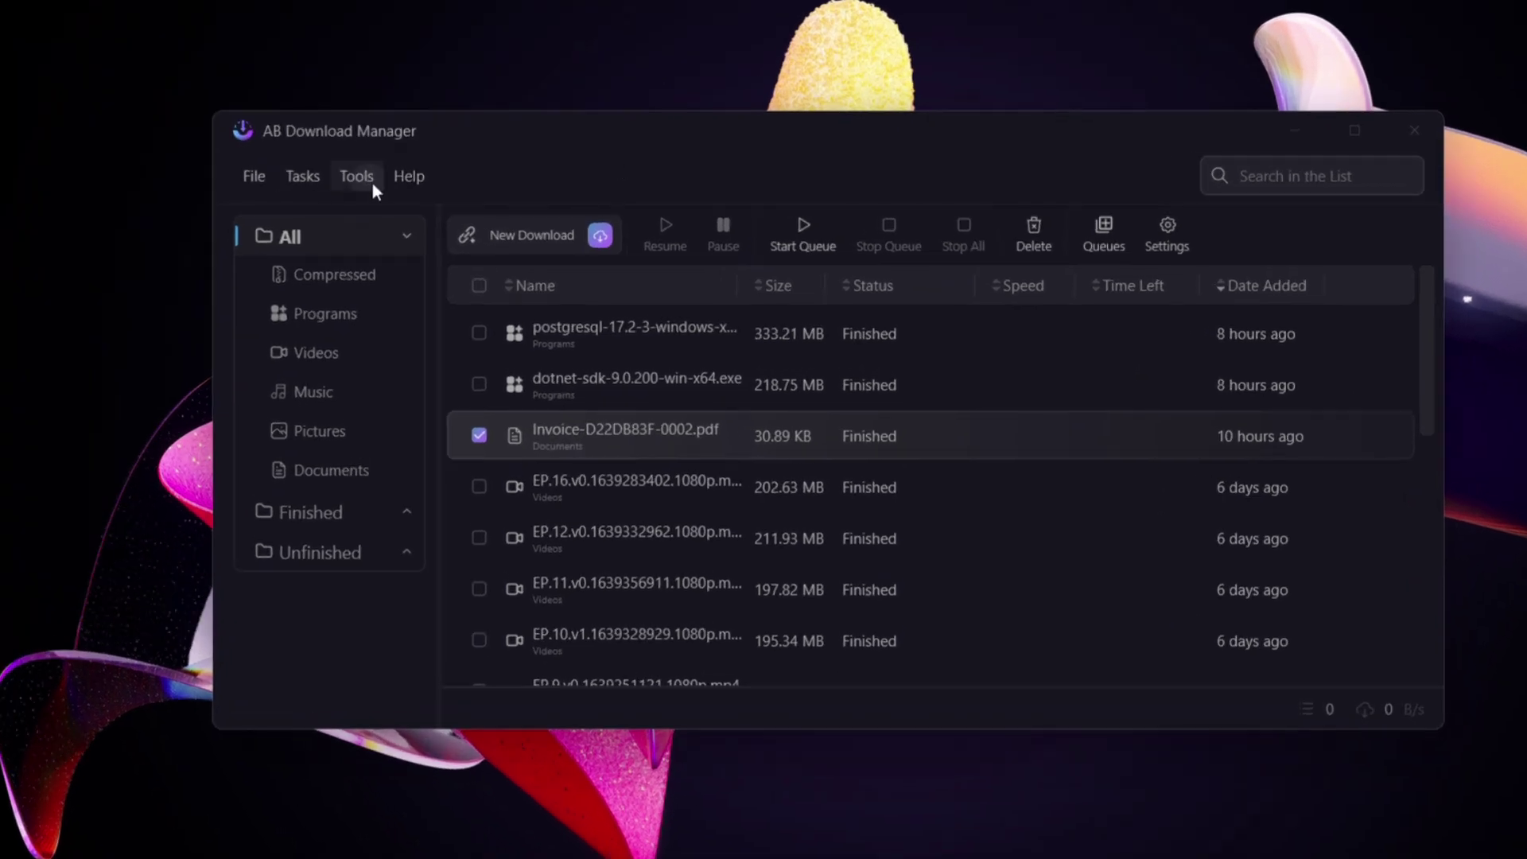
Install the Chrome browser integration via Add to Chrome and confirm Add extension
left_click(370, 182)
mouse_move(399, 213)
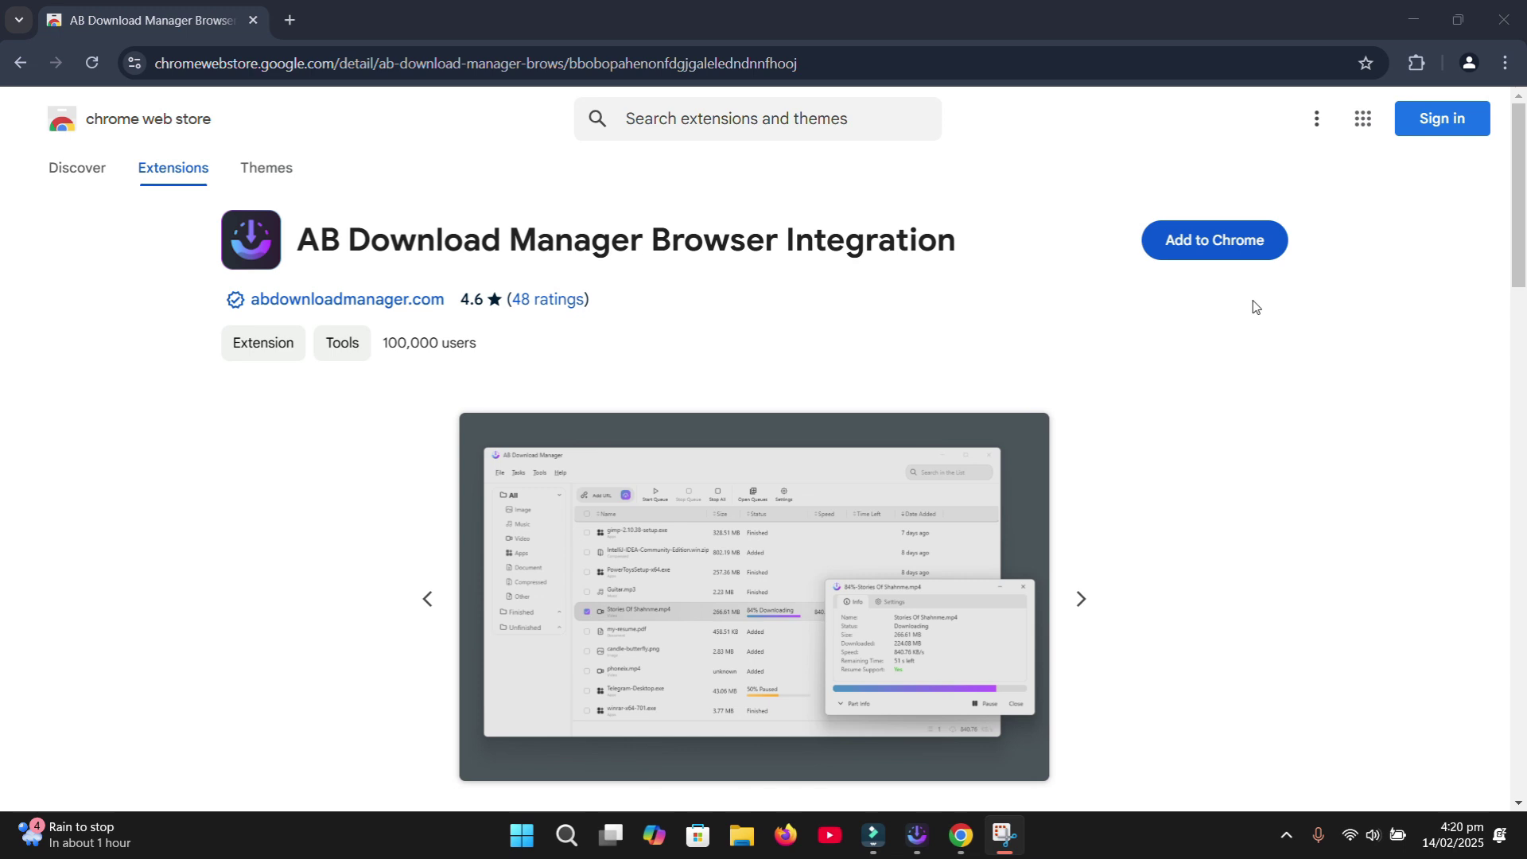
left_click(1206, 247)
left_click(827, 266)
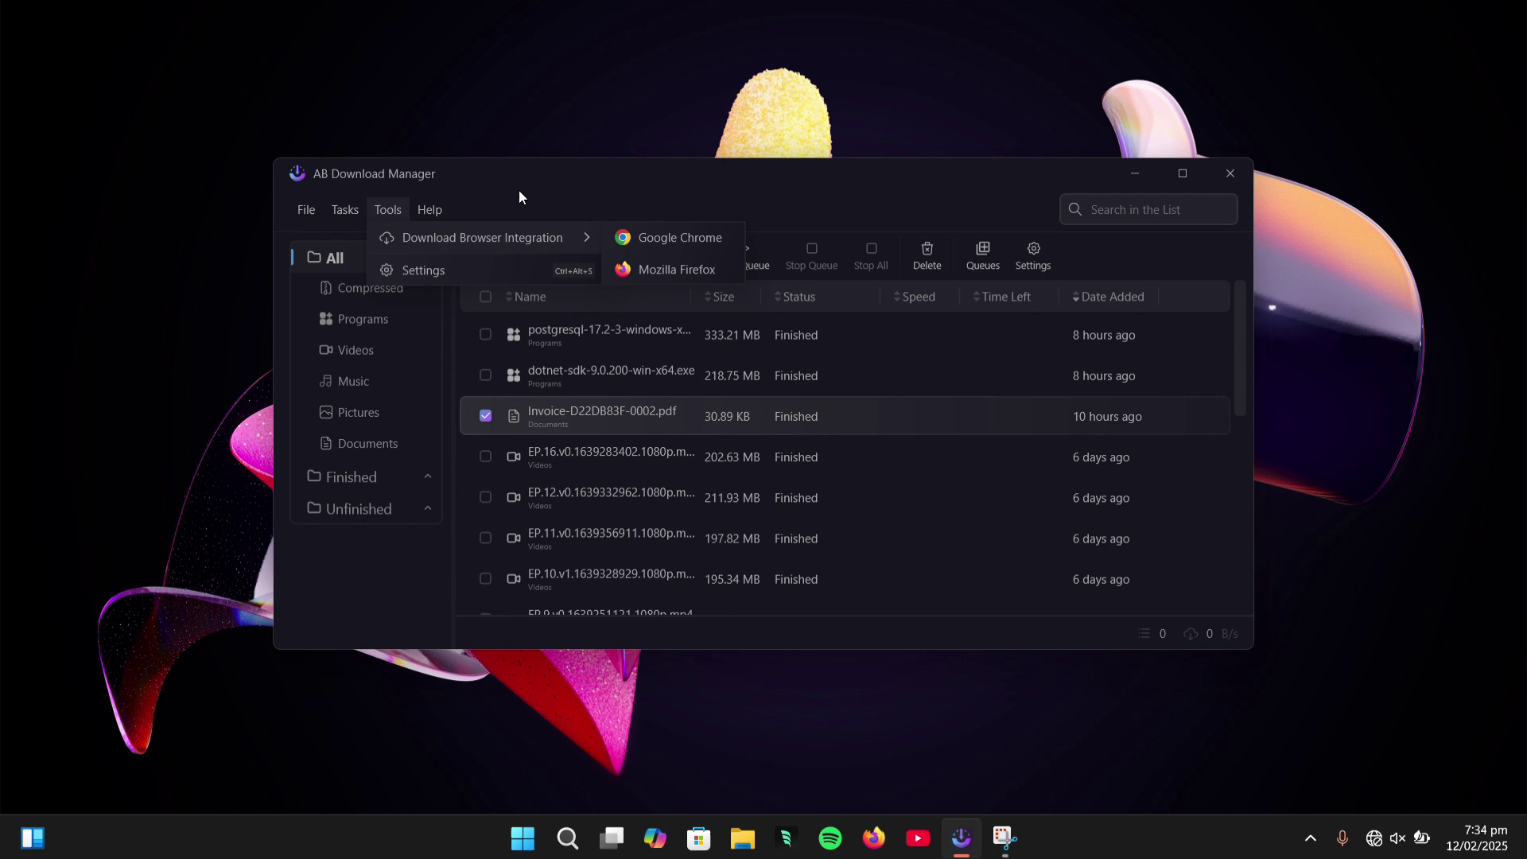
Look over the Download Engine and Browser Integration settings, then maximize the main window
left_click(1099, 299)
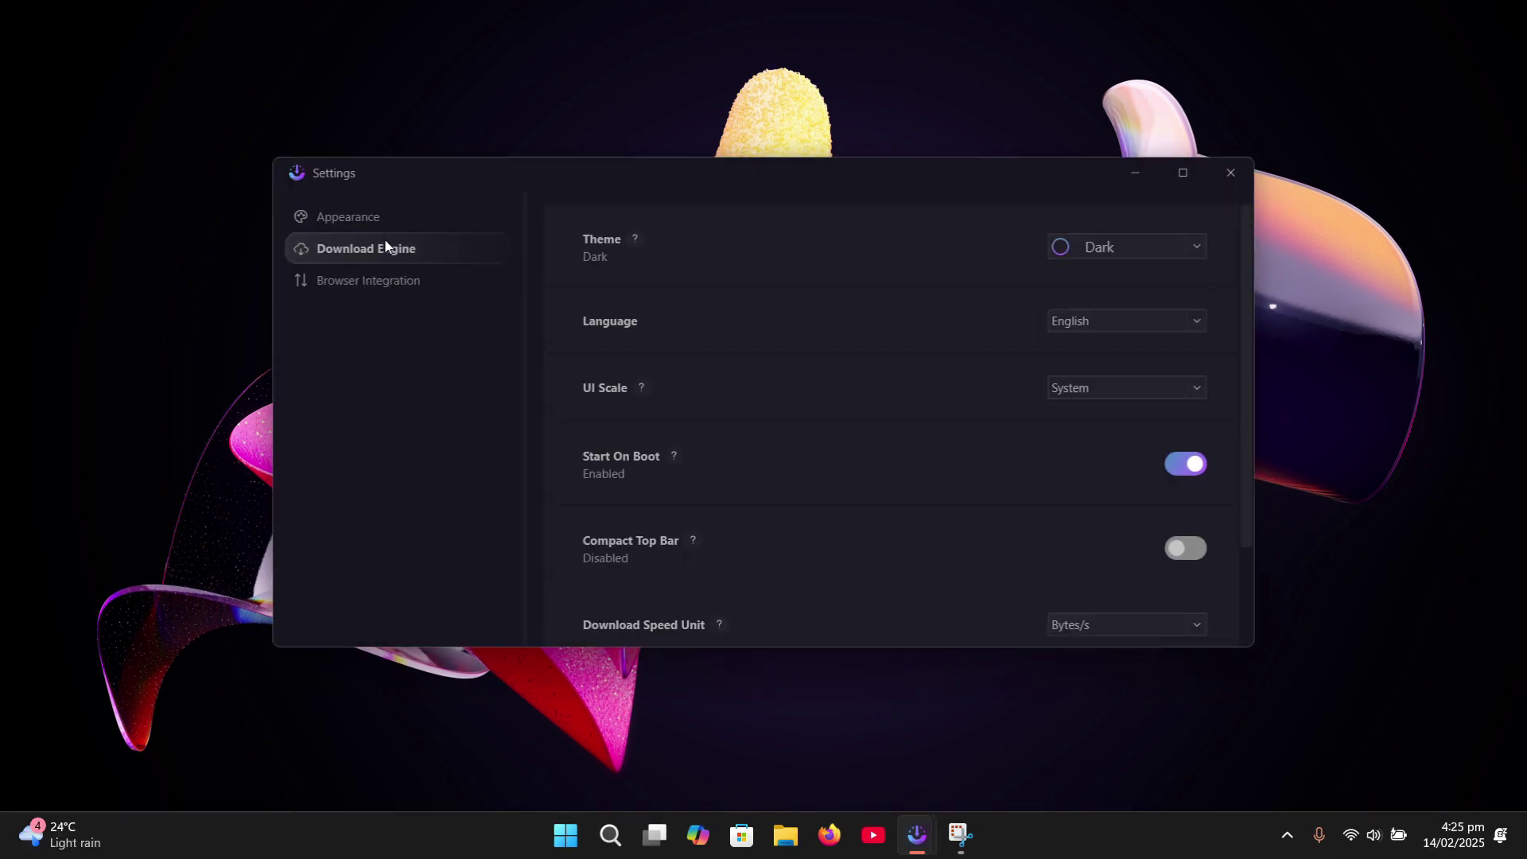
left_click(396, 248)
left_click(378, 217)
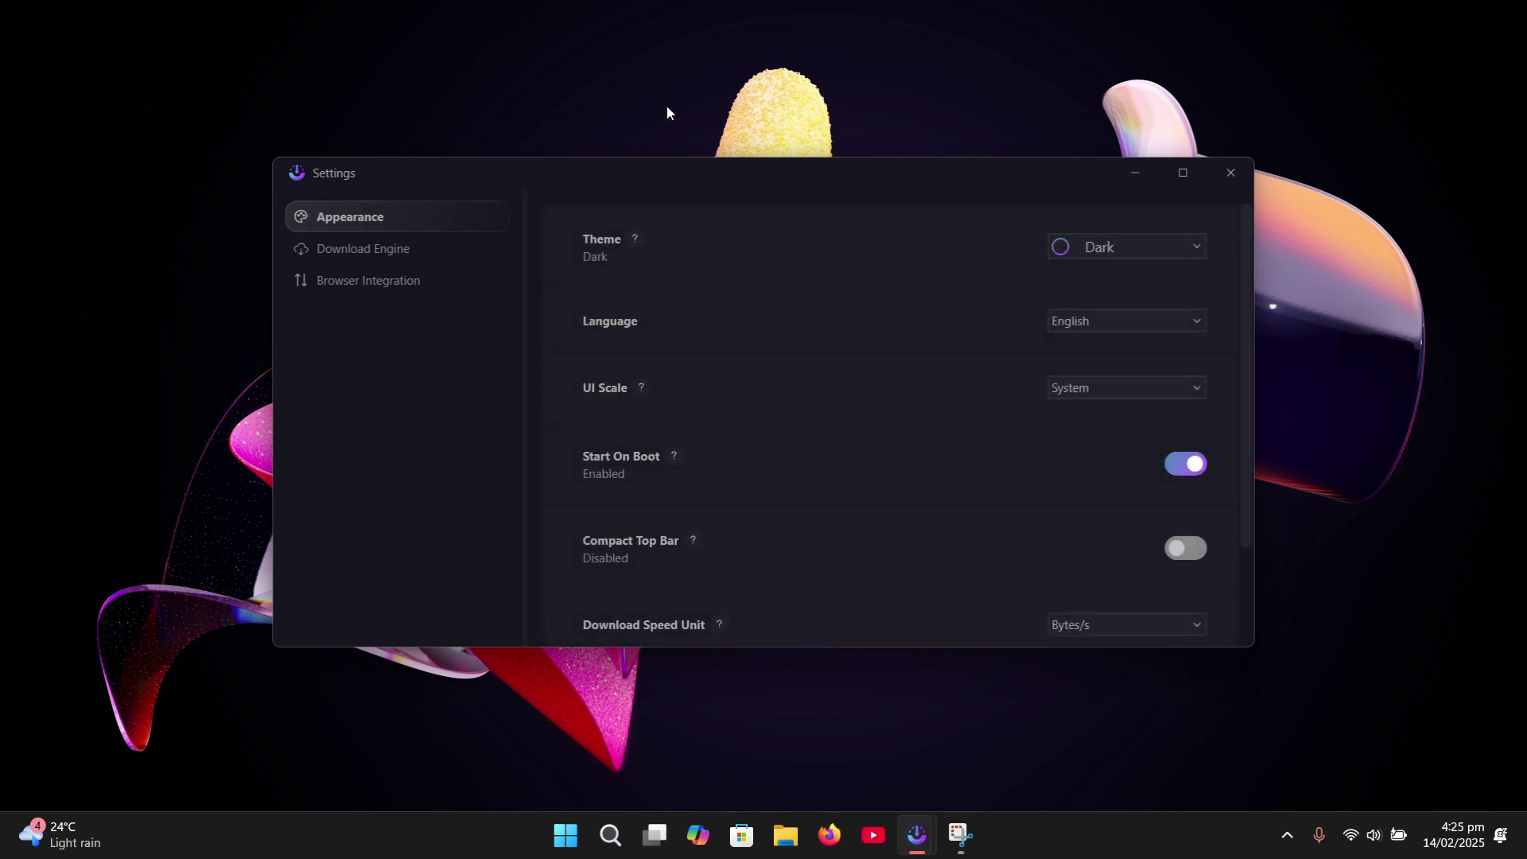
left_click(1200, 188)
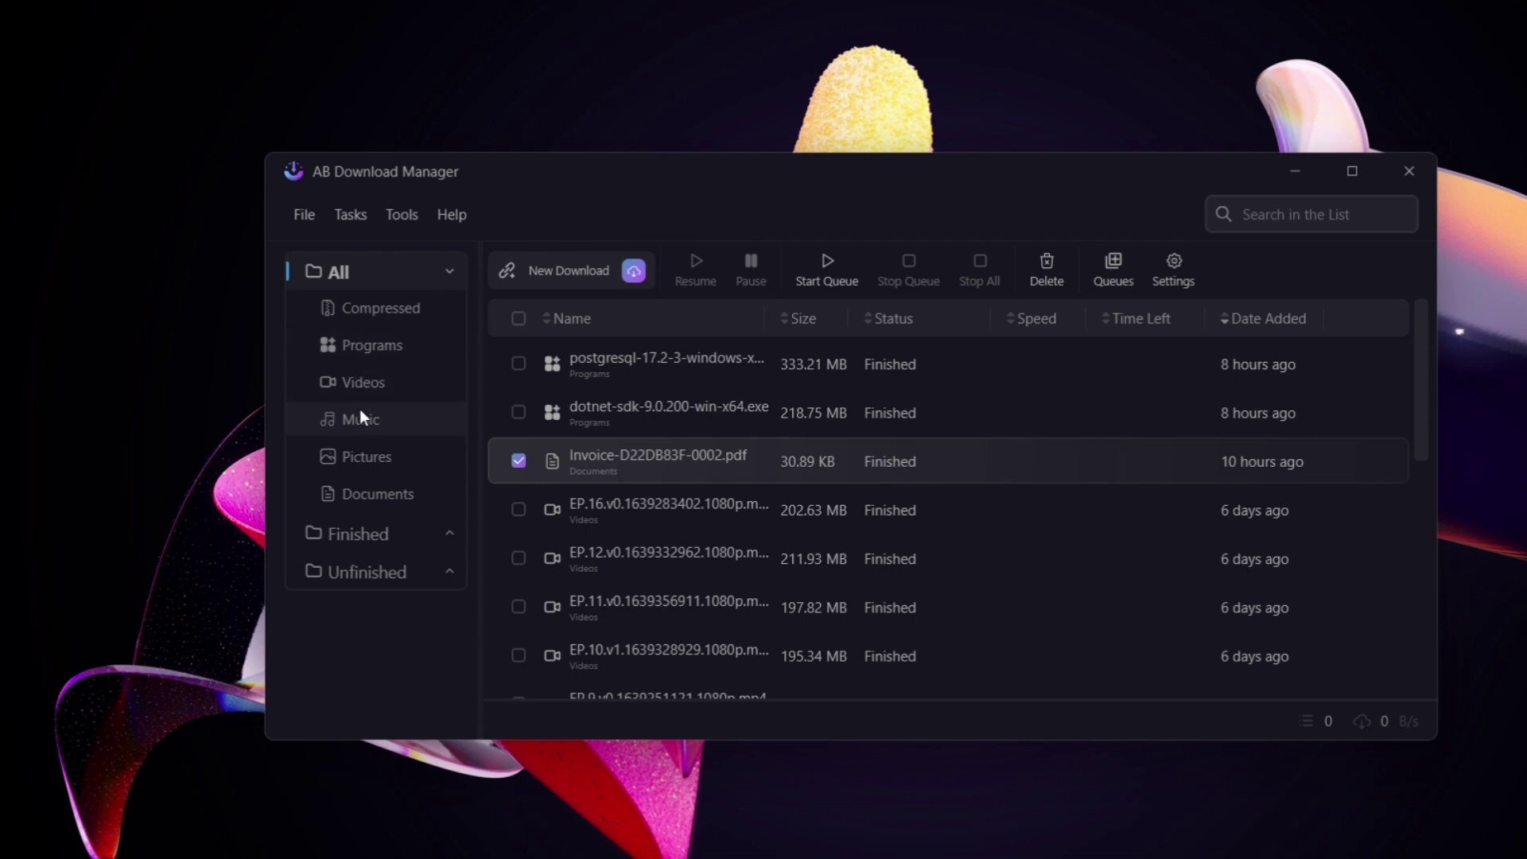
Filter the list to Unfinished downloads, and open and cancel a New Download dialog
left_click(370, 534)
left_click(384, 576)
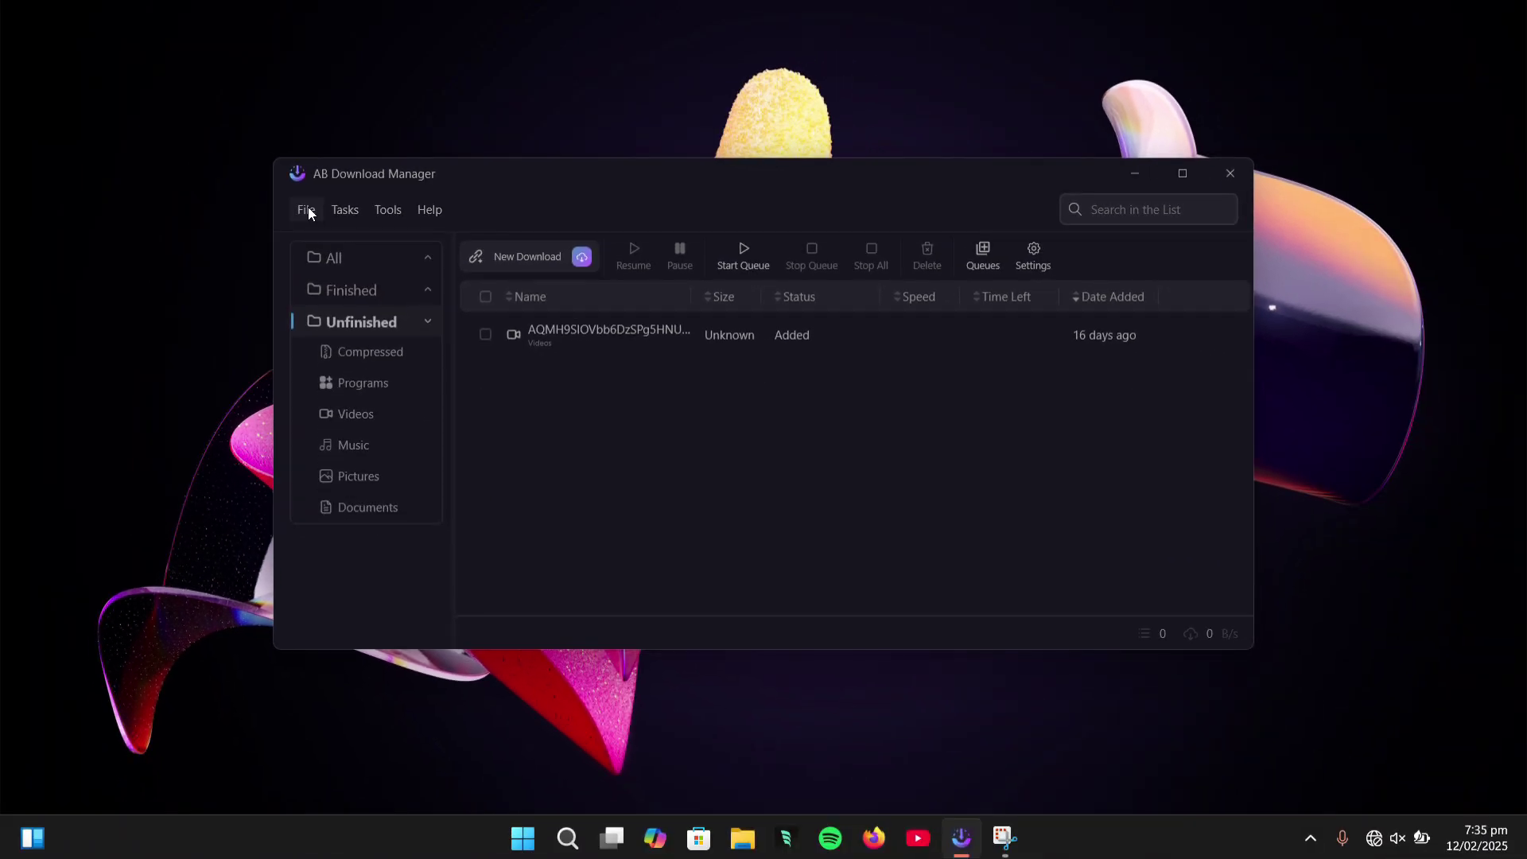
left_click(308, 210)
left_click(337, 239)
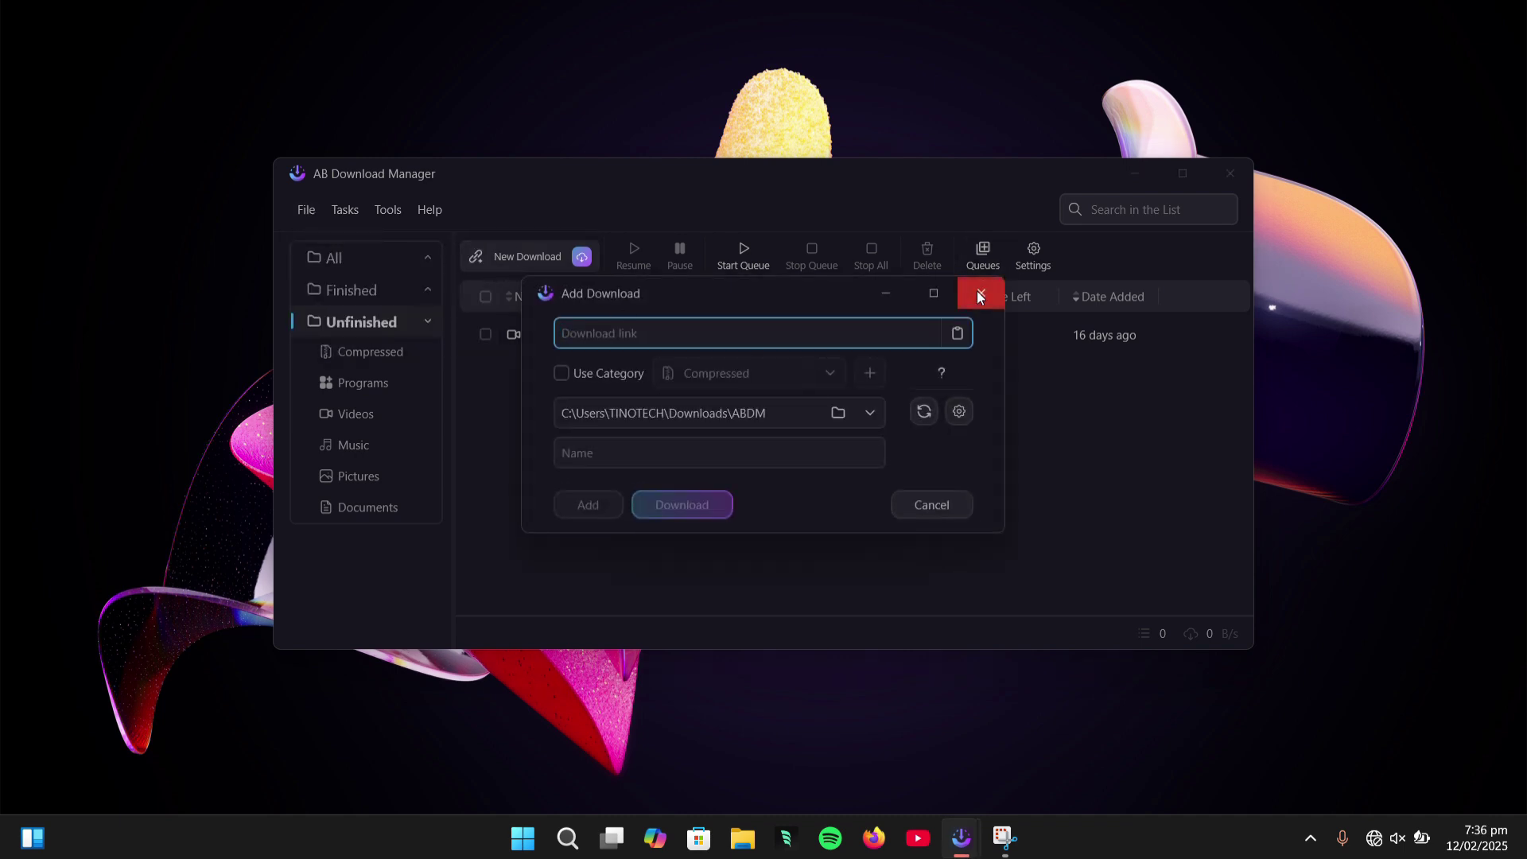
left_click(981, 294)
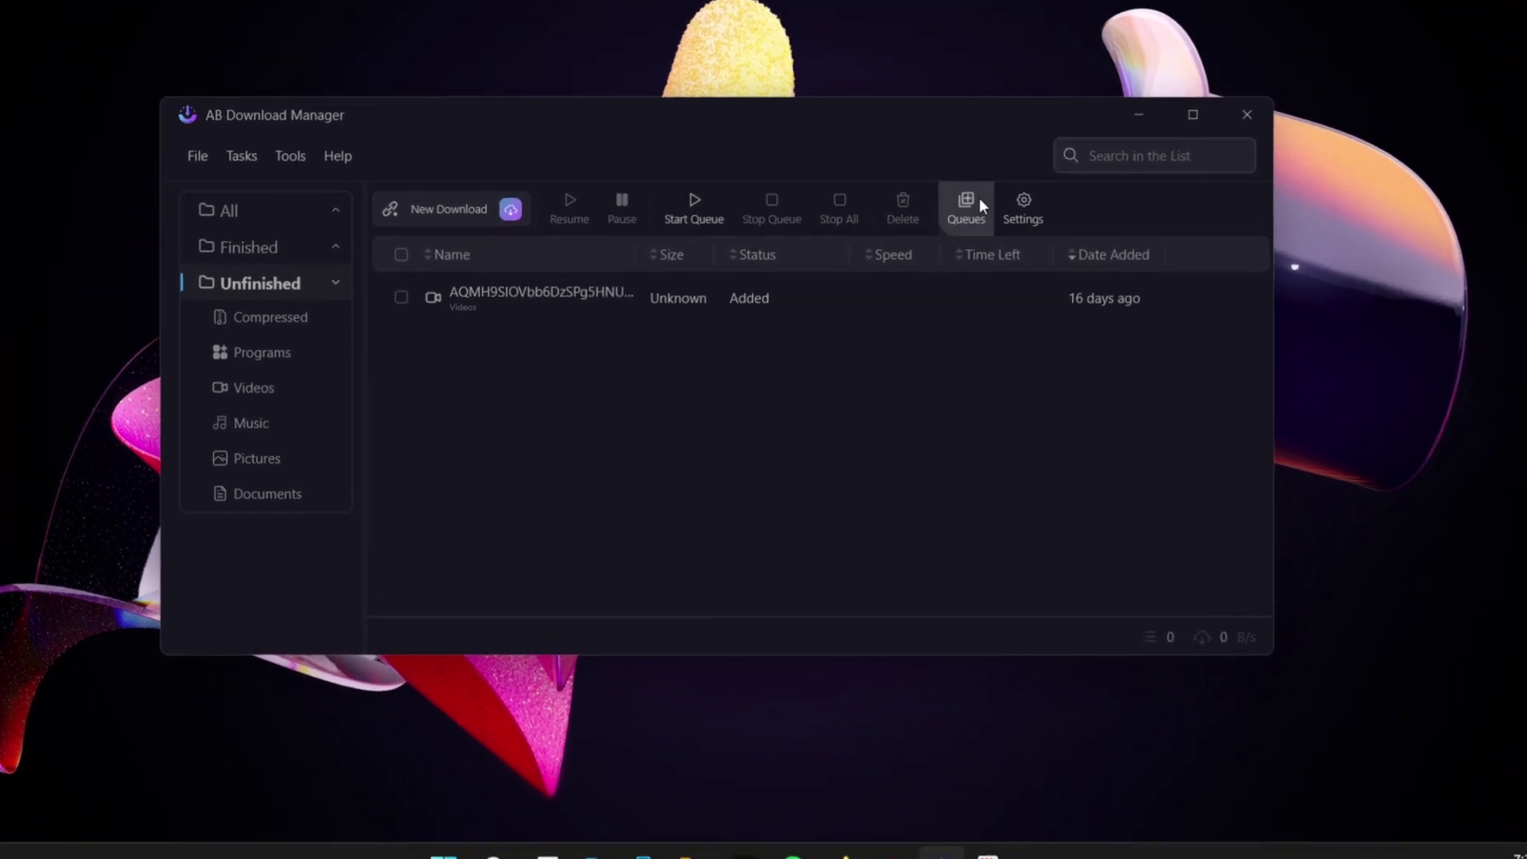
Enable the scheduler for queue1, then view Download Engine, Browser Integration and Appearance settings
left_click(994, 253)
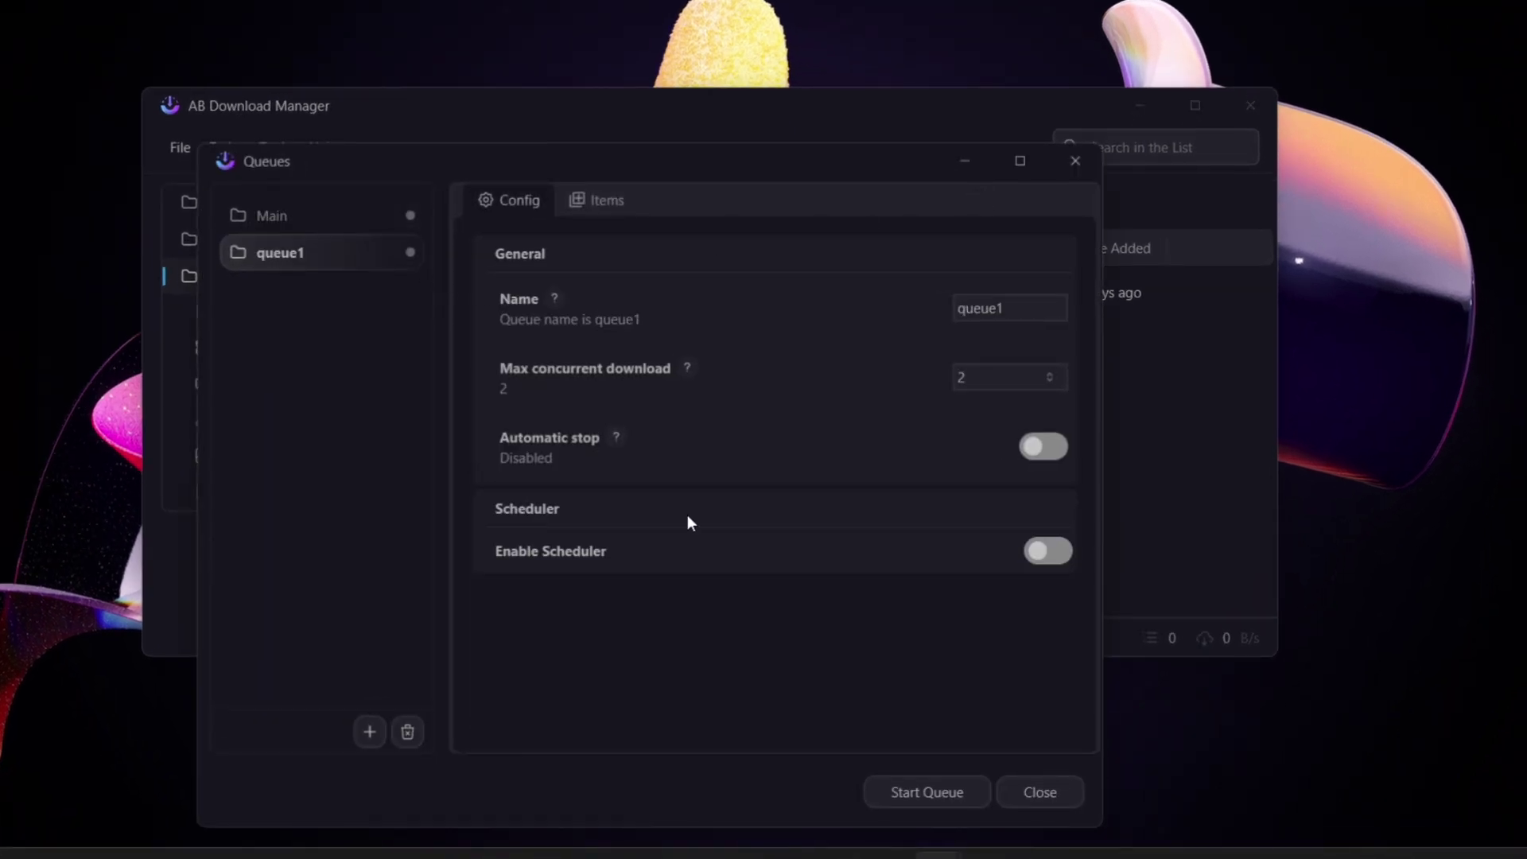
left_click(1050, 552)
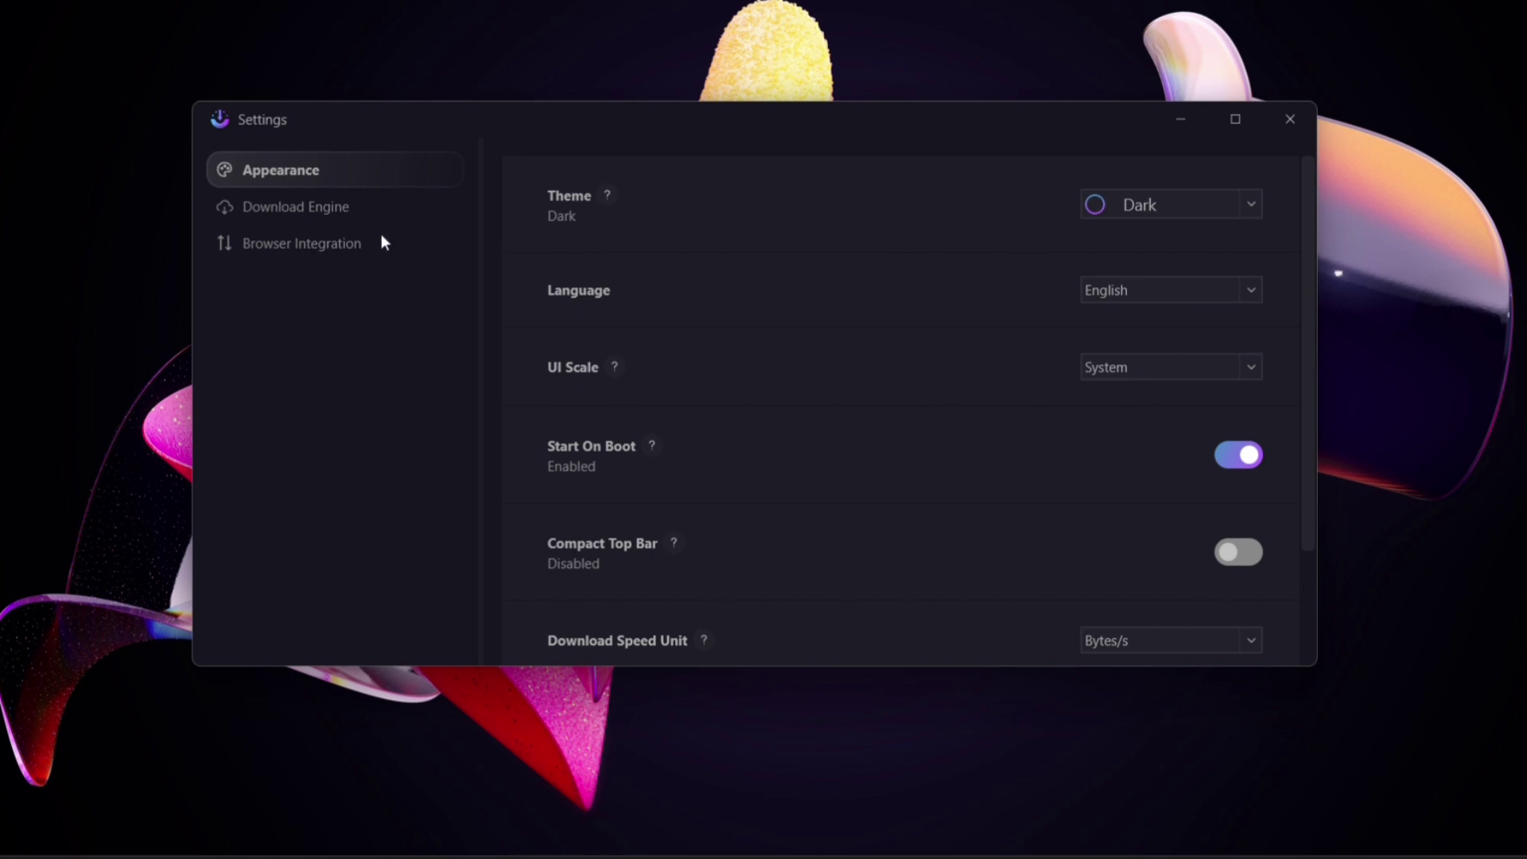
left_click(296, 207)
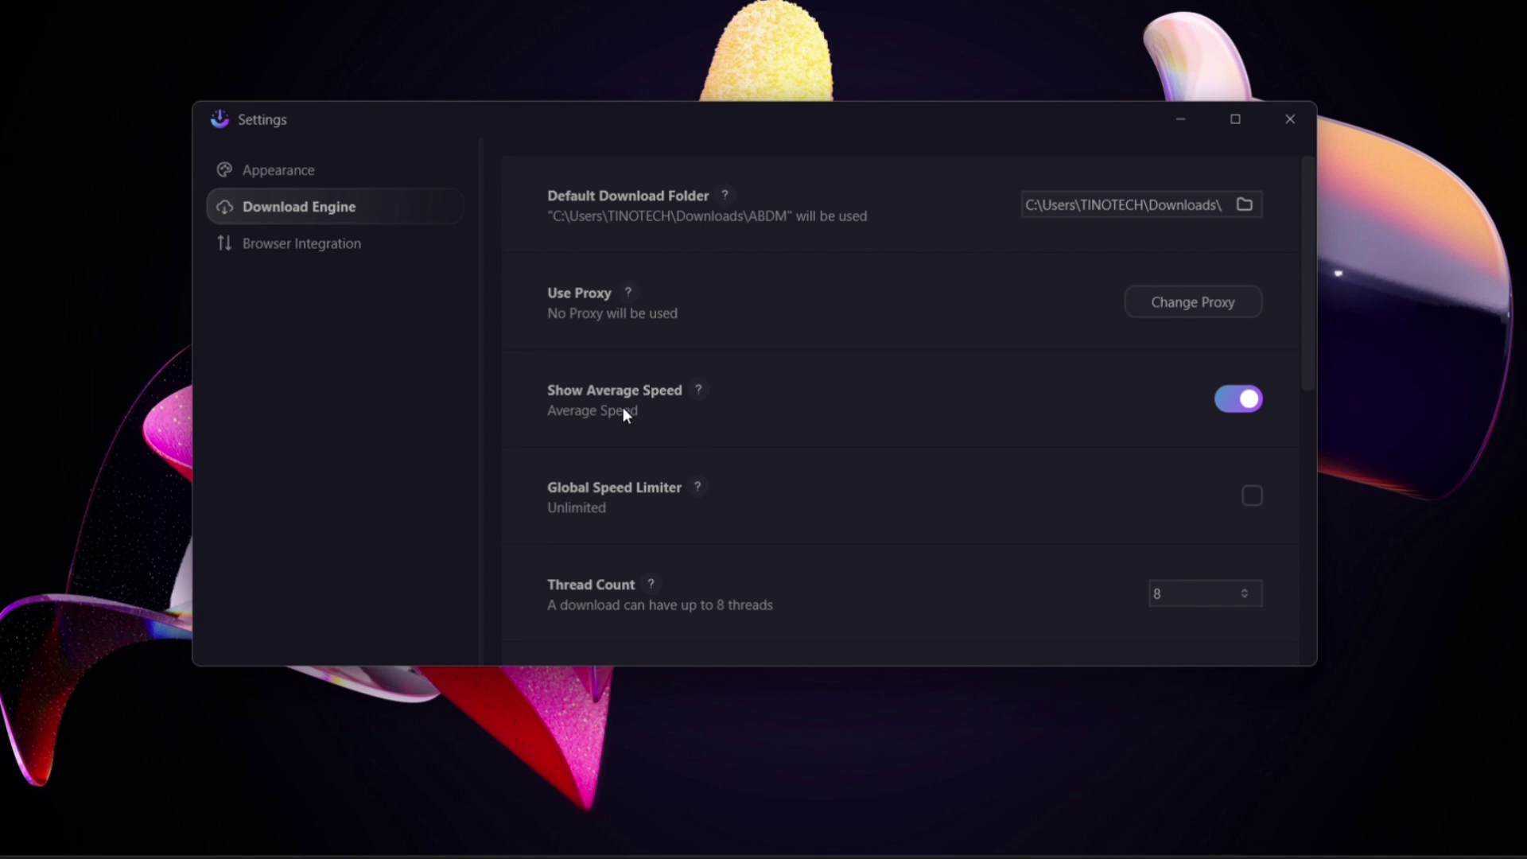
left_click(241, 235)
left_click(327, 171)
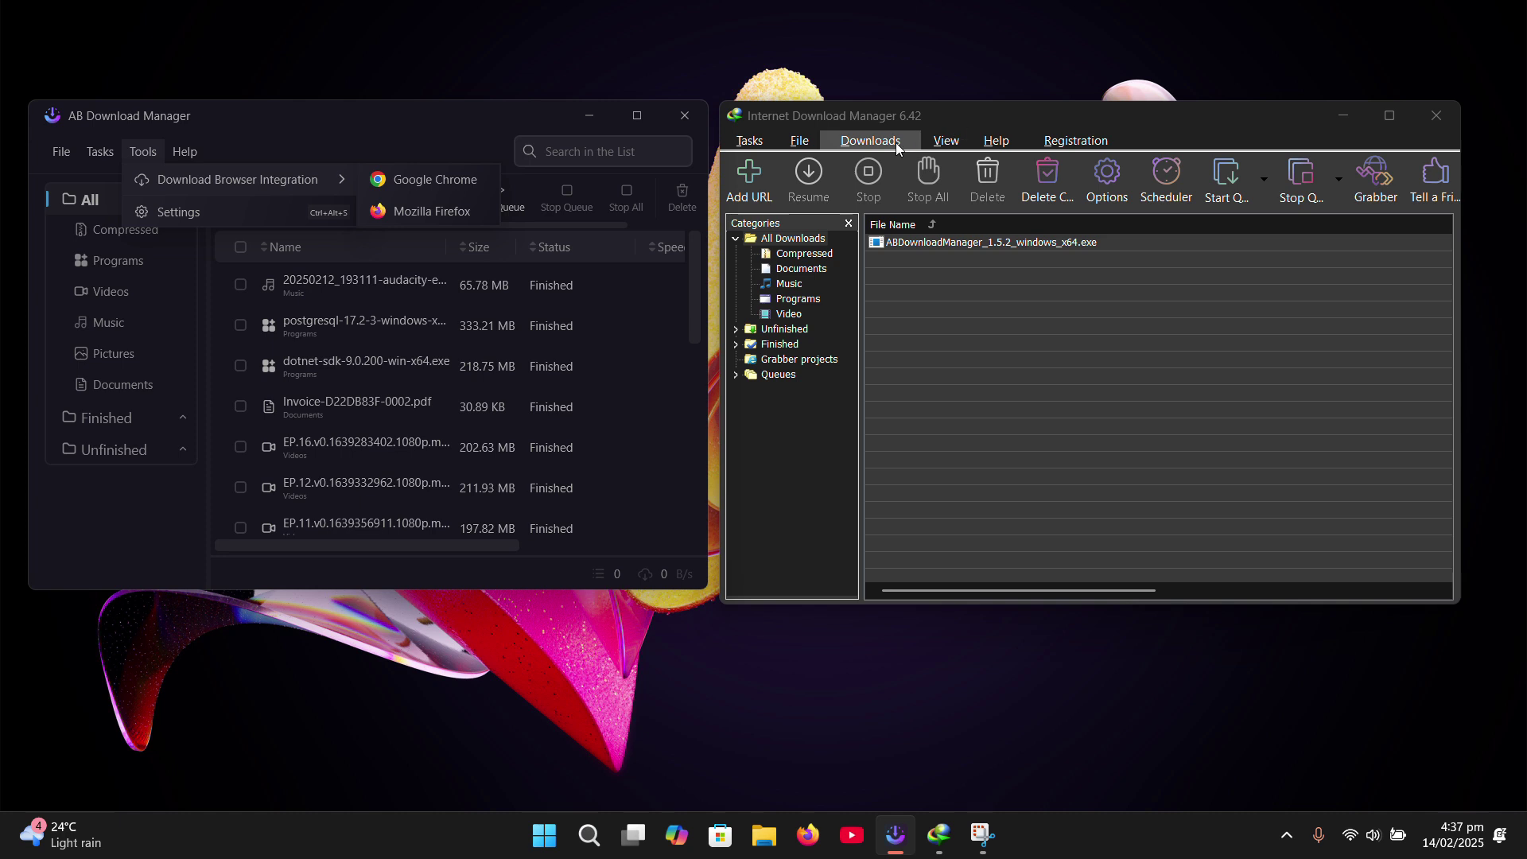
Explore IDM's Tasks and Options menus, then bring IDM forward beside AB's queue settings
left_click(894, 143)
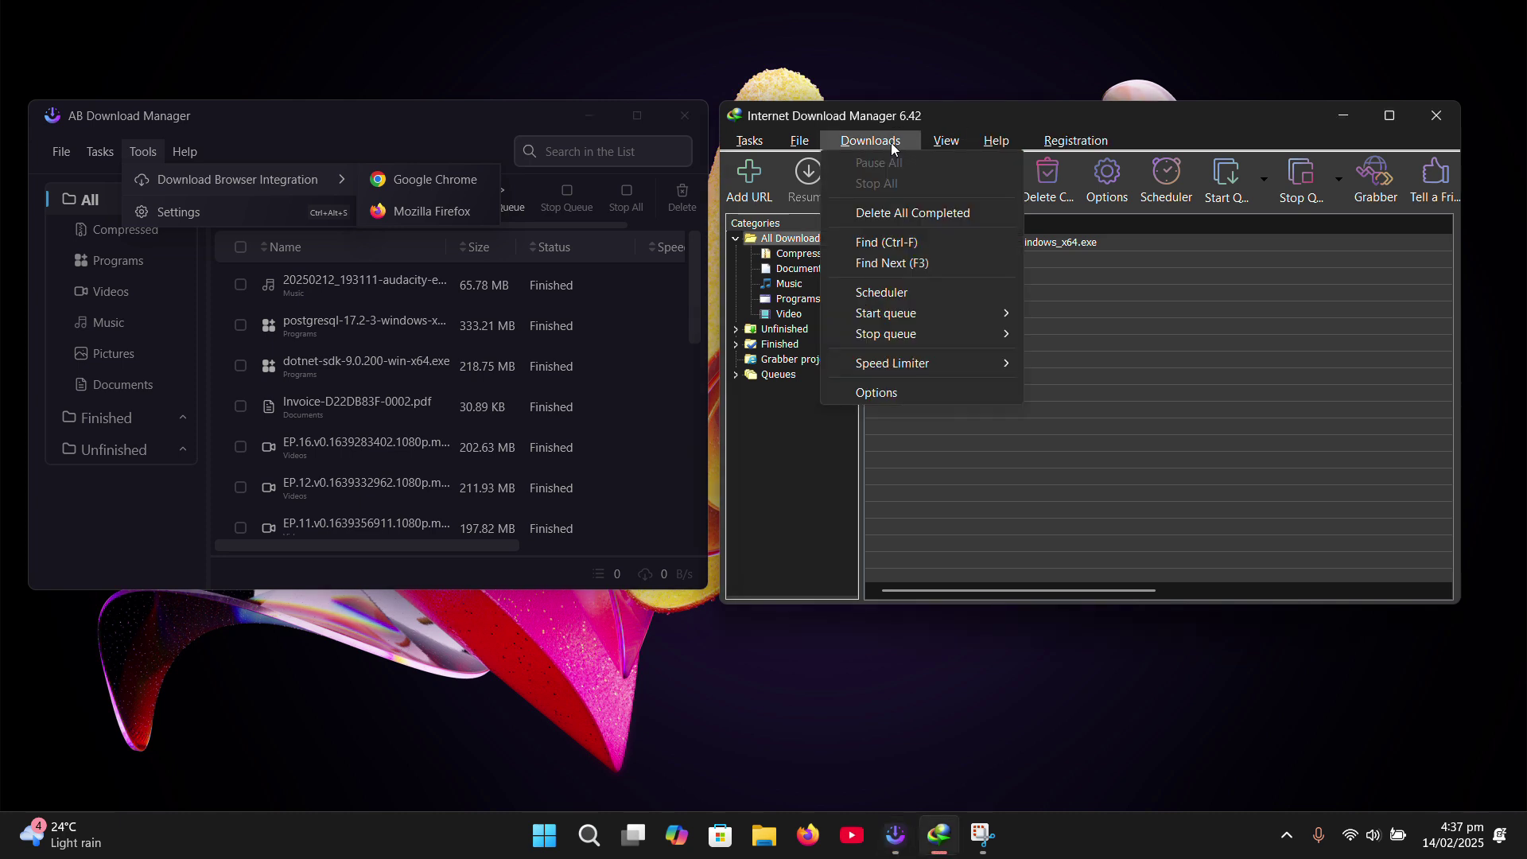
left_click(892, 393)
key("Escape")
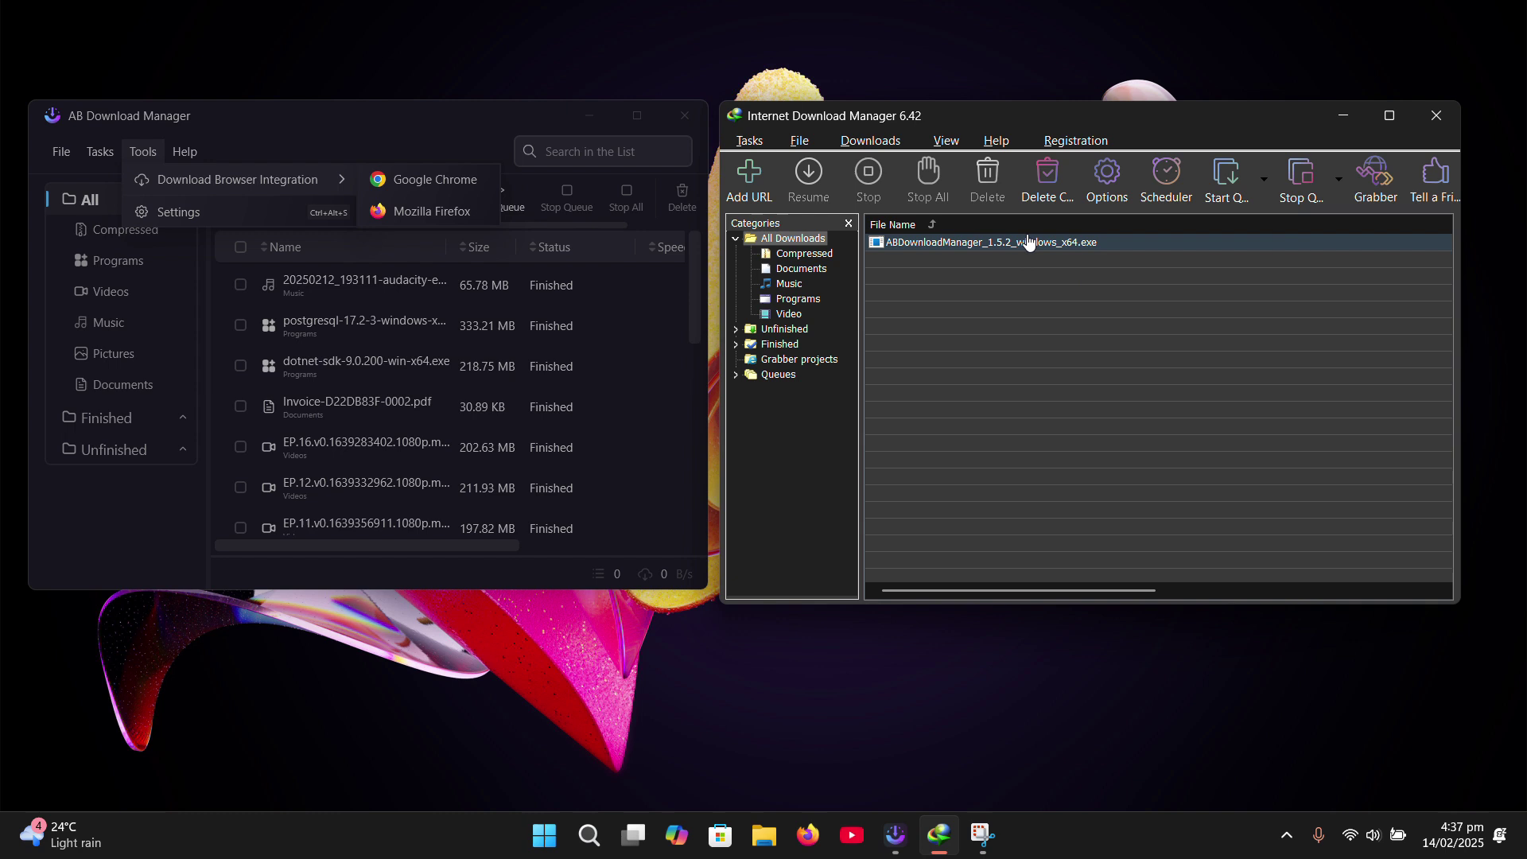
left_click(1048, 173)
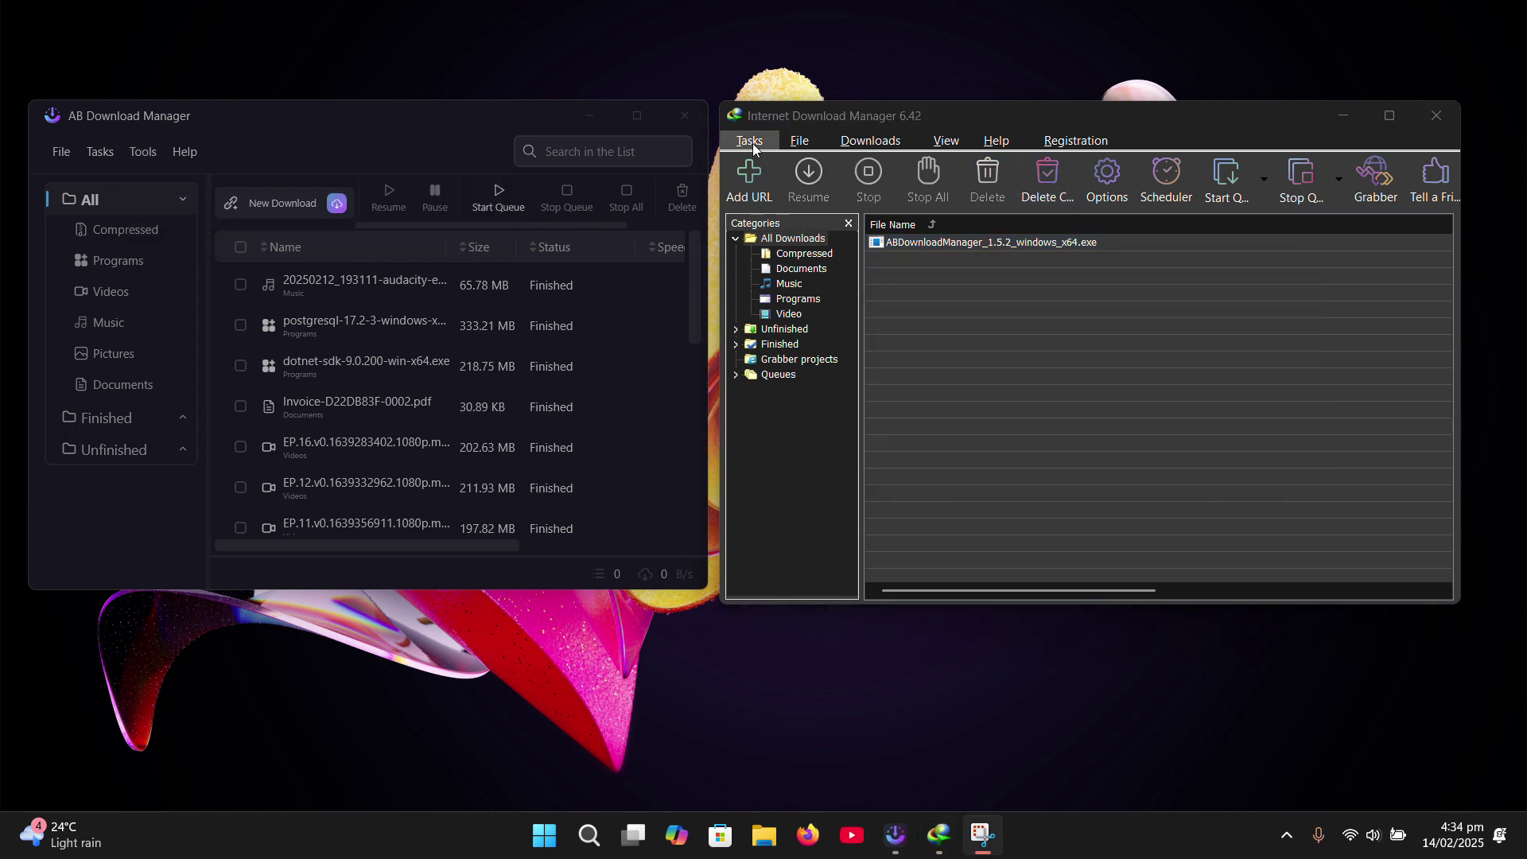
left_click(777, 118)
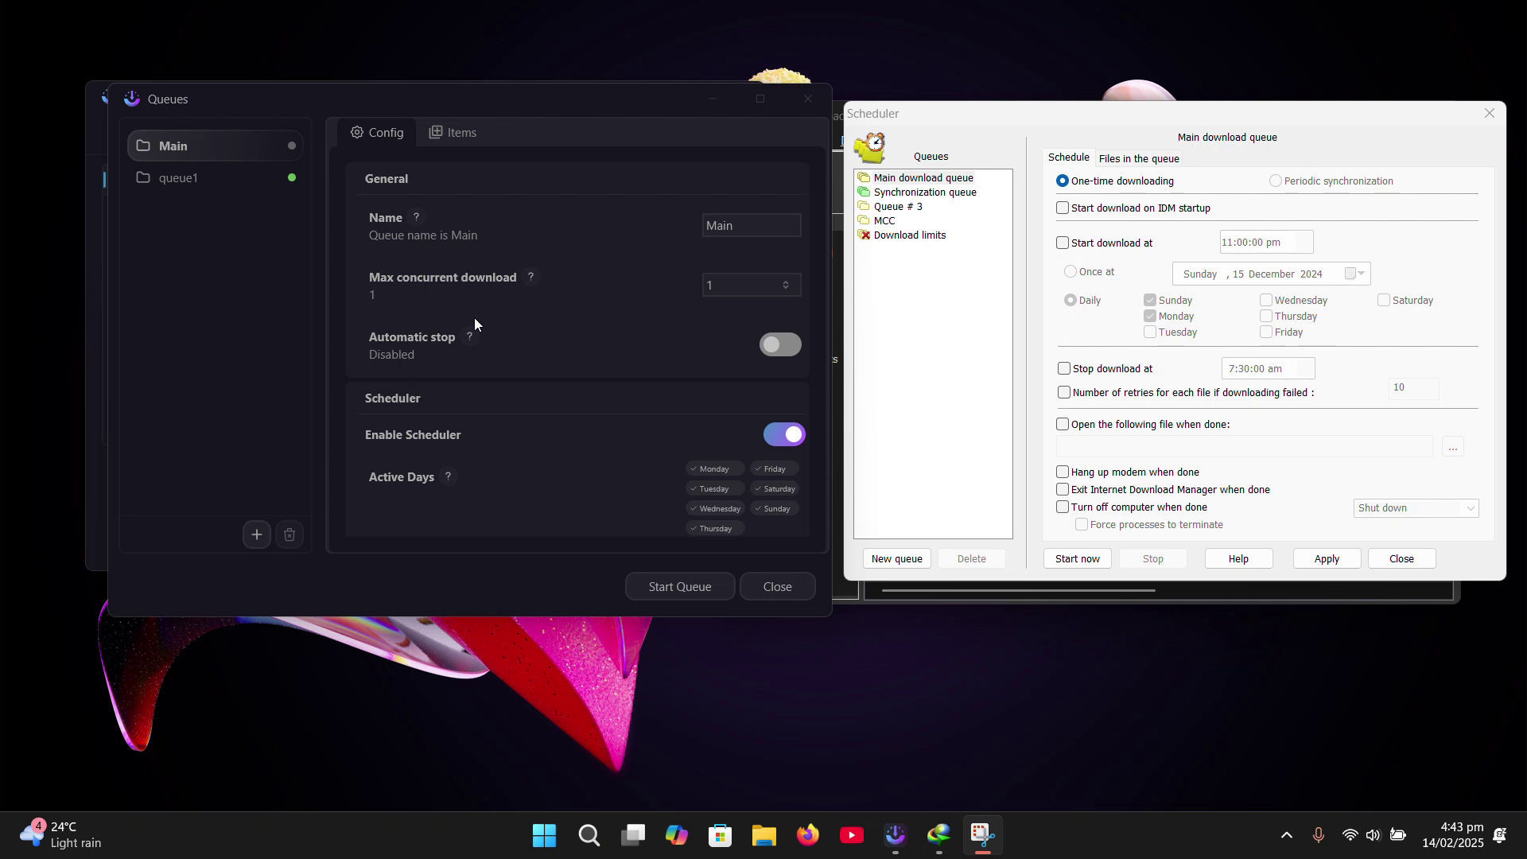
Toggle IDM's shutdown-when-done option on and off and enable retrying failed files
left_click(1063, 507)
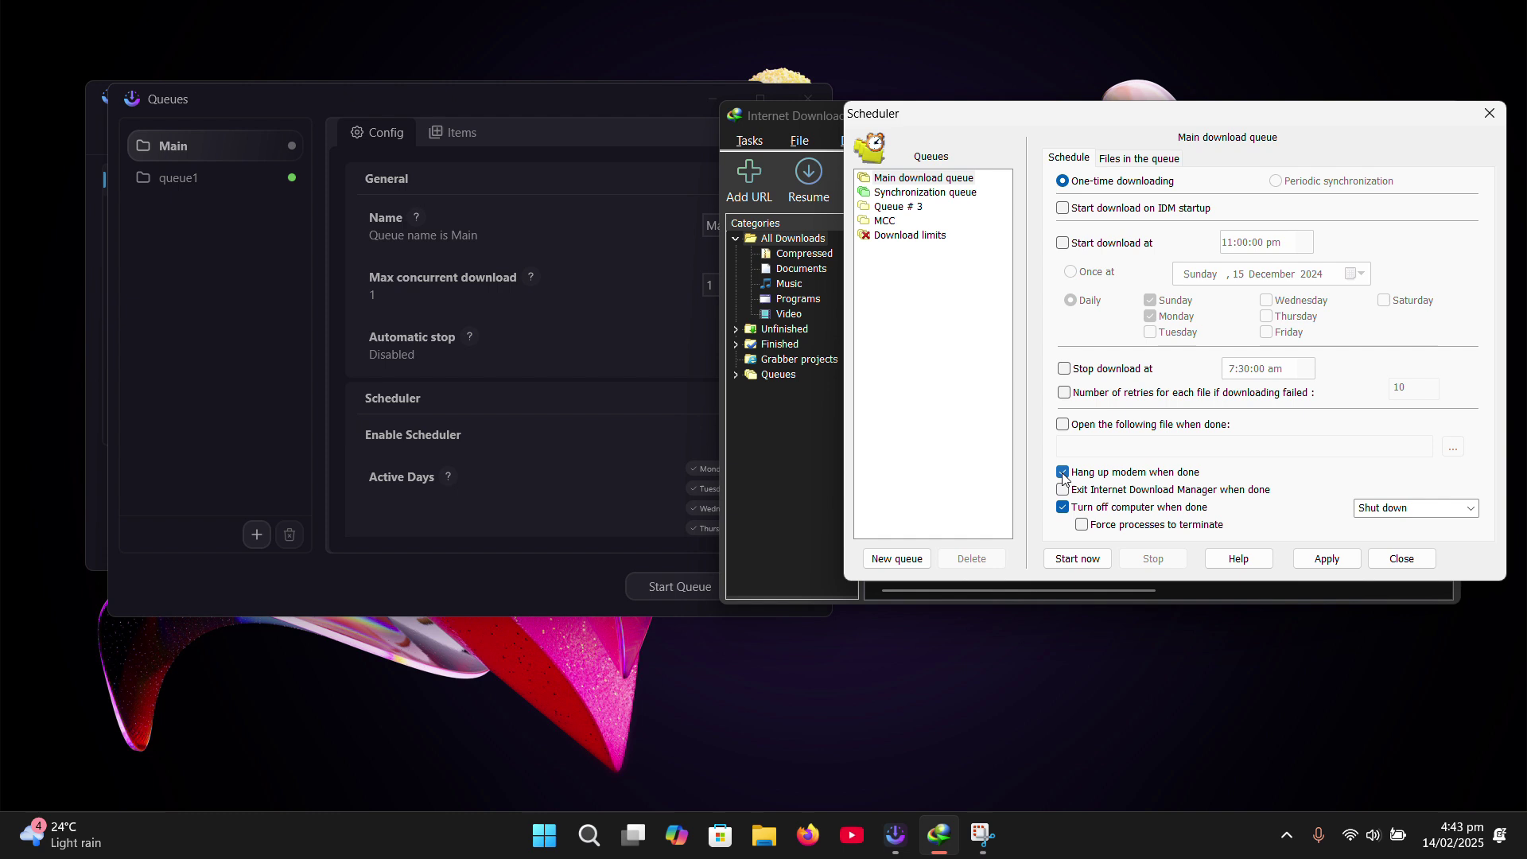
left_click(1063, 507)
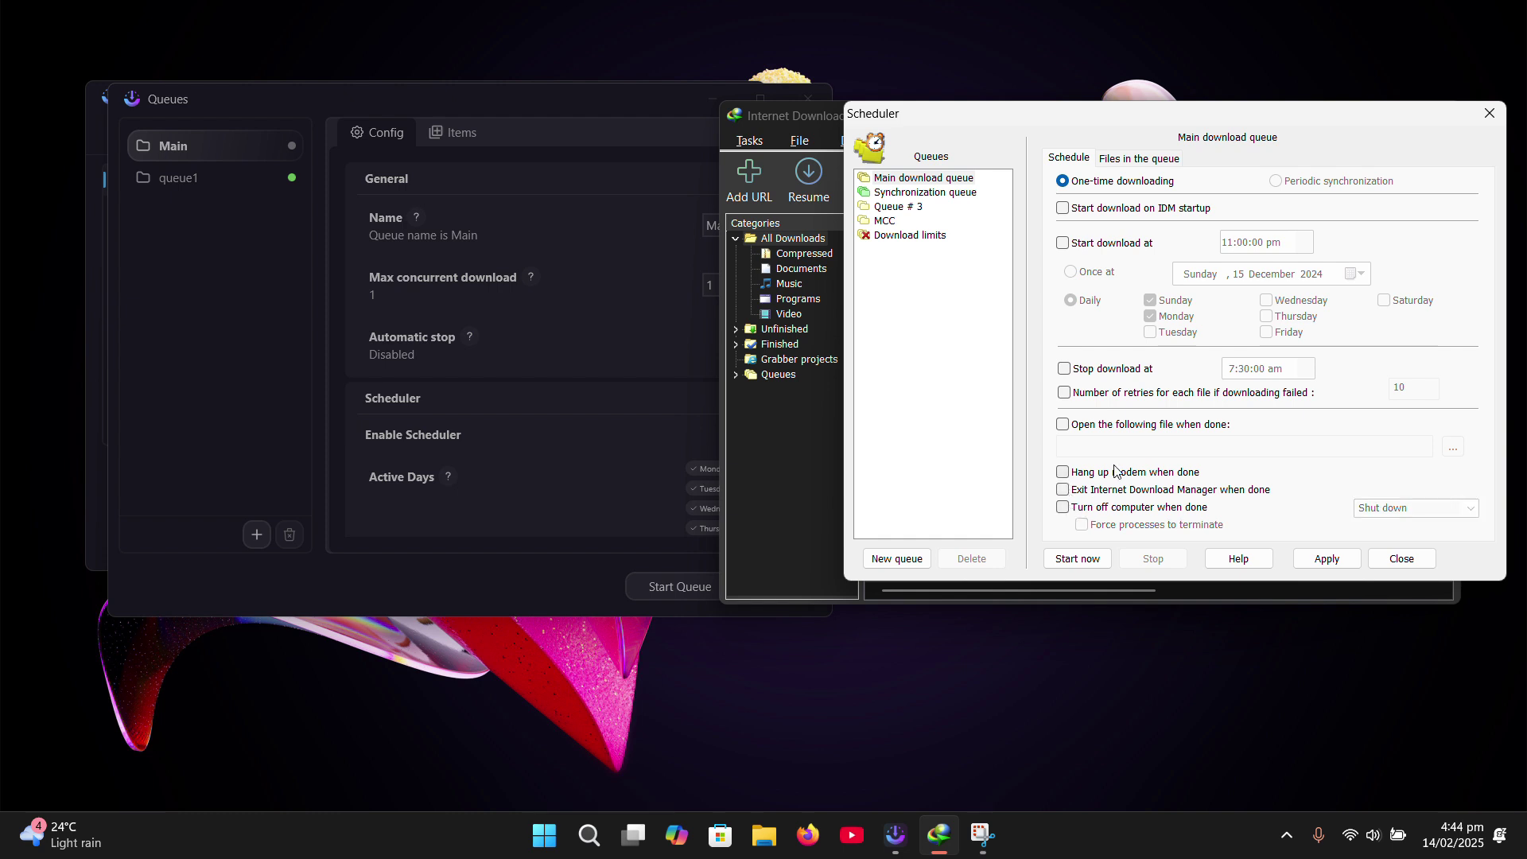
left_click(1064, 392)
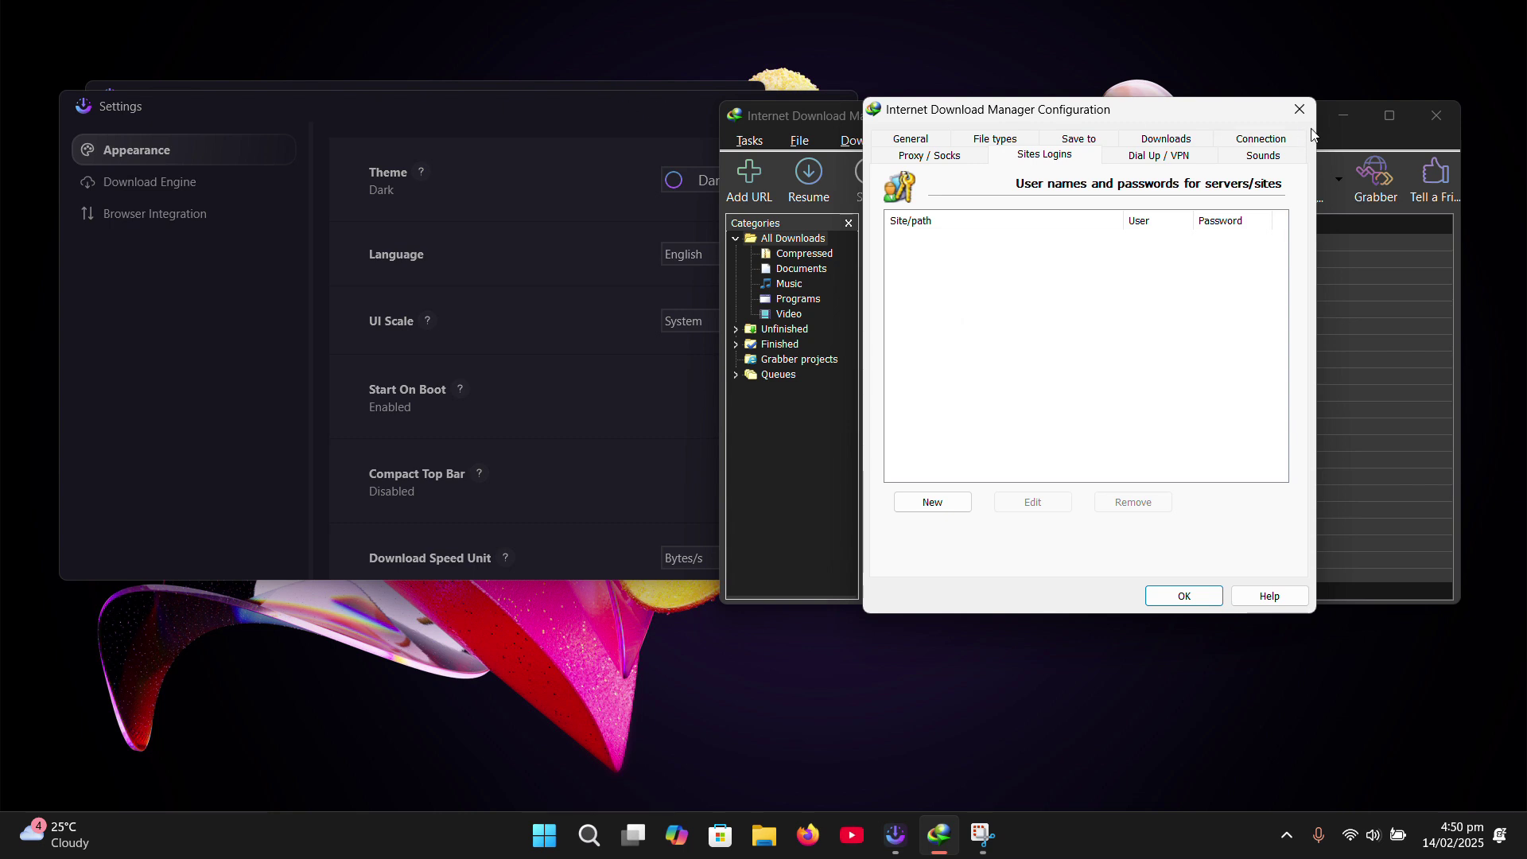
Go through IDM's File types, Sites Logins, Proxy / Socks and General configuration tabs
left_click(1300, 109)
key("alt+Tab")
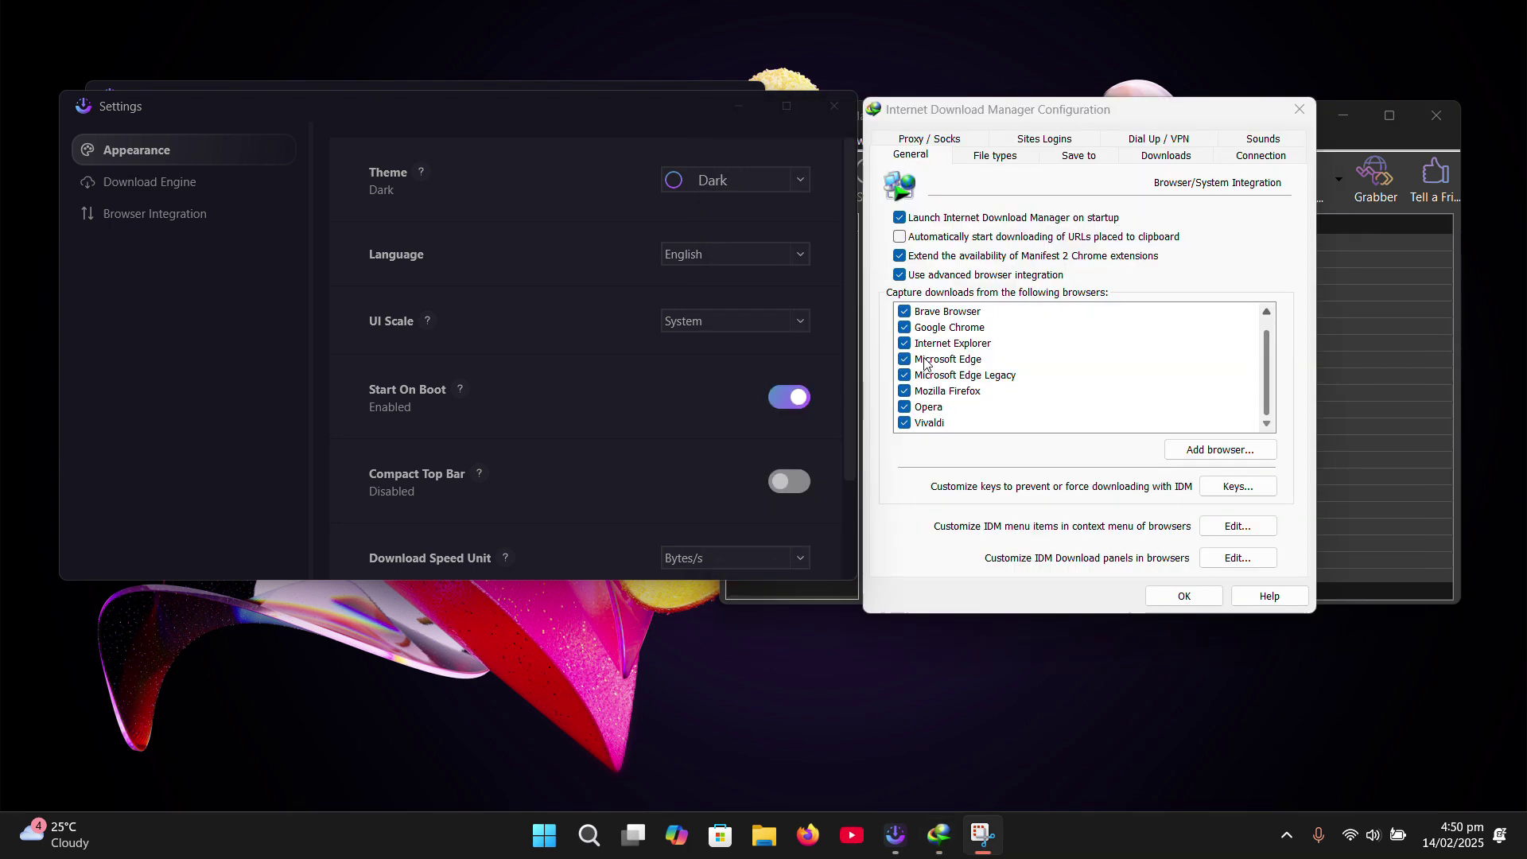
left_click(1001, 172)
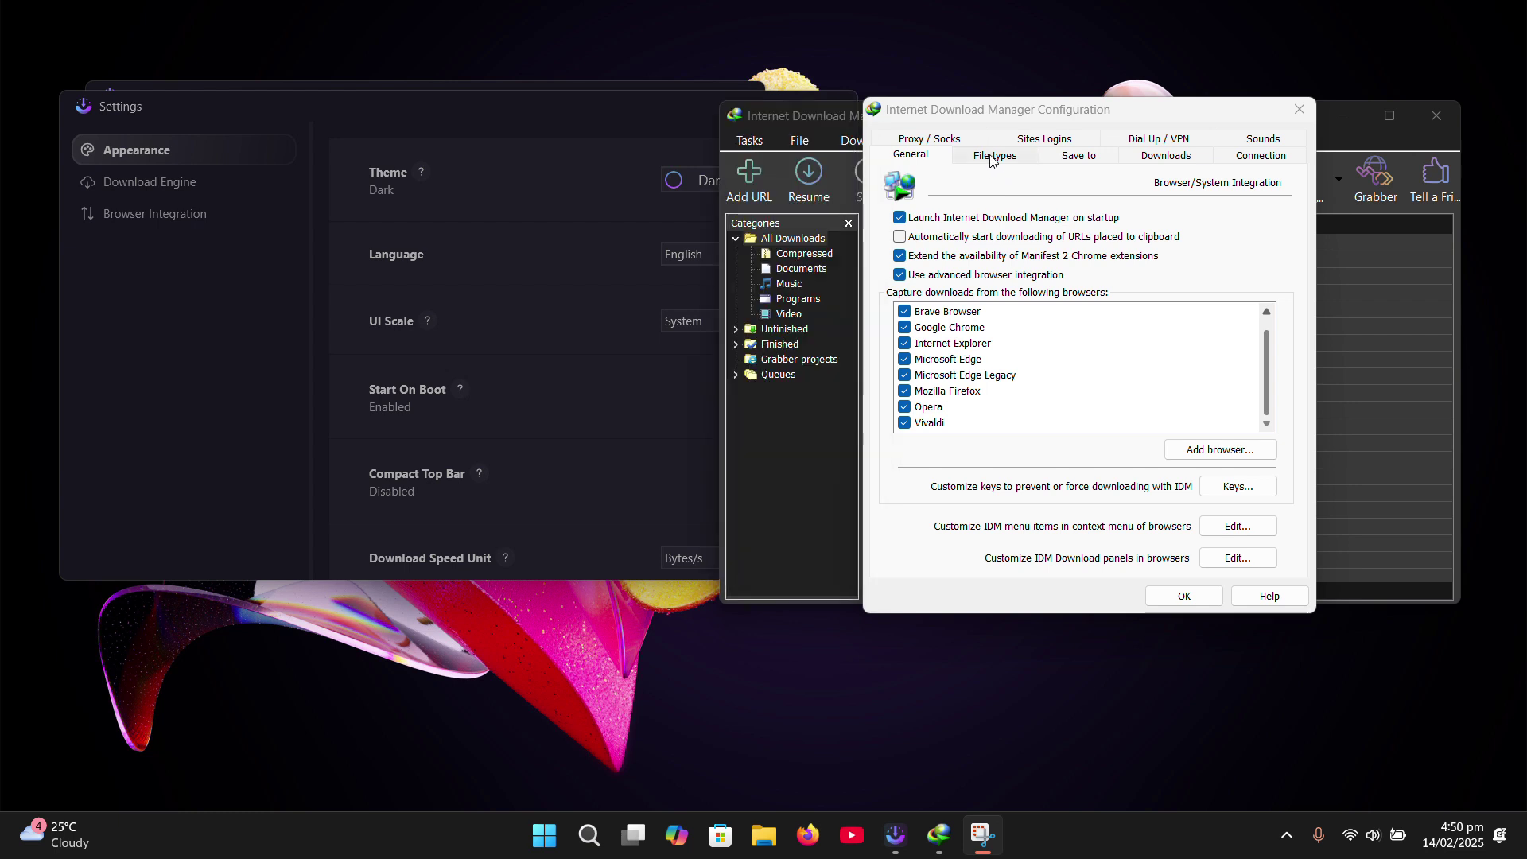
left_click(1048, 140)
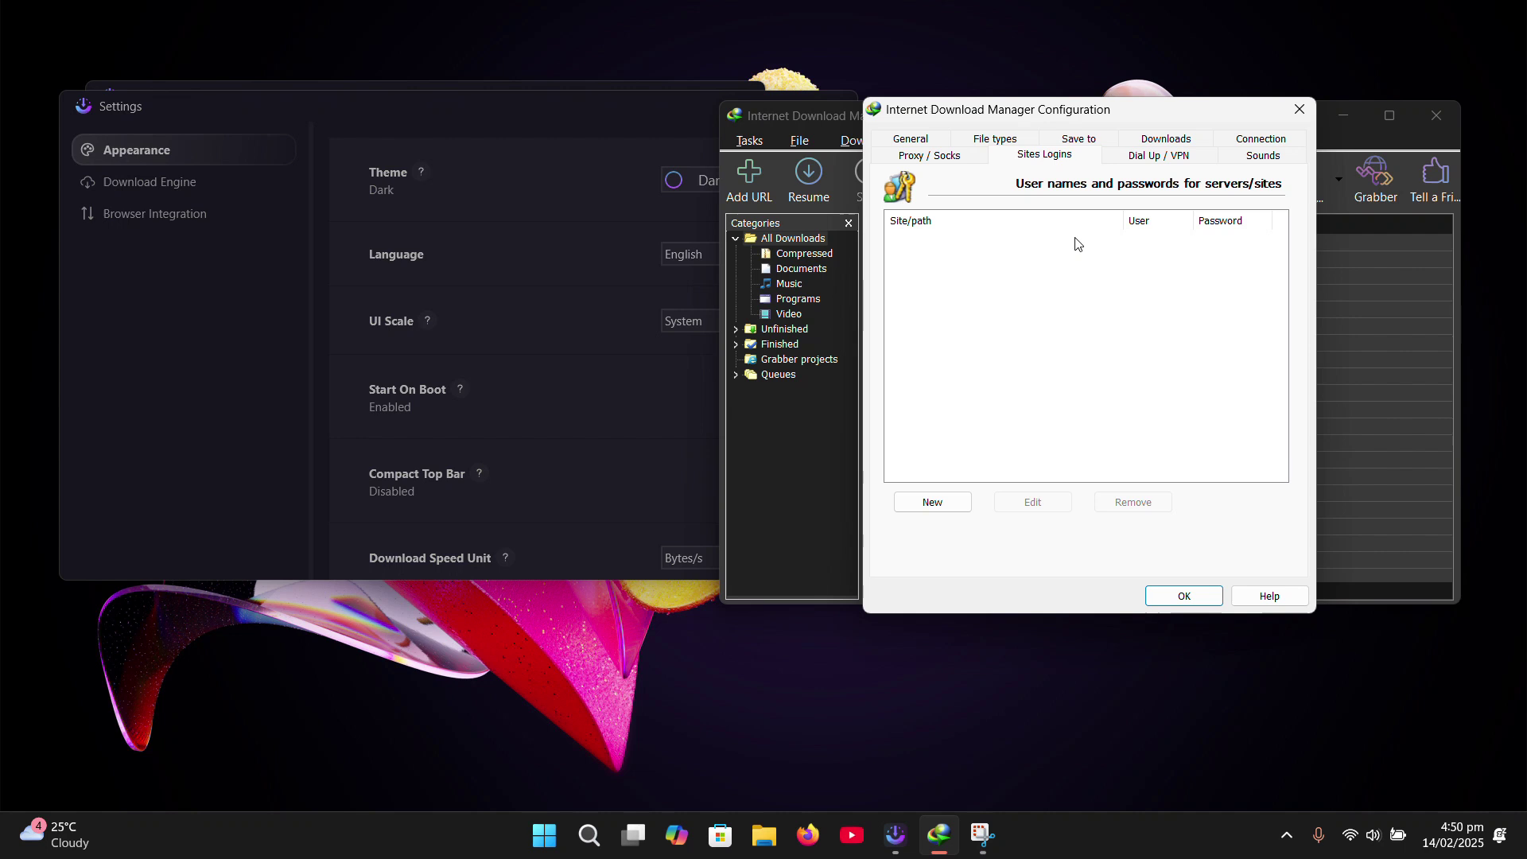
left_click(954, 157)
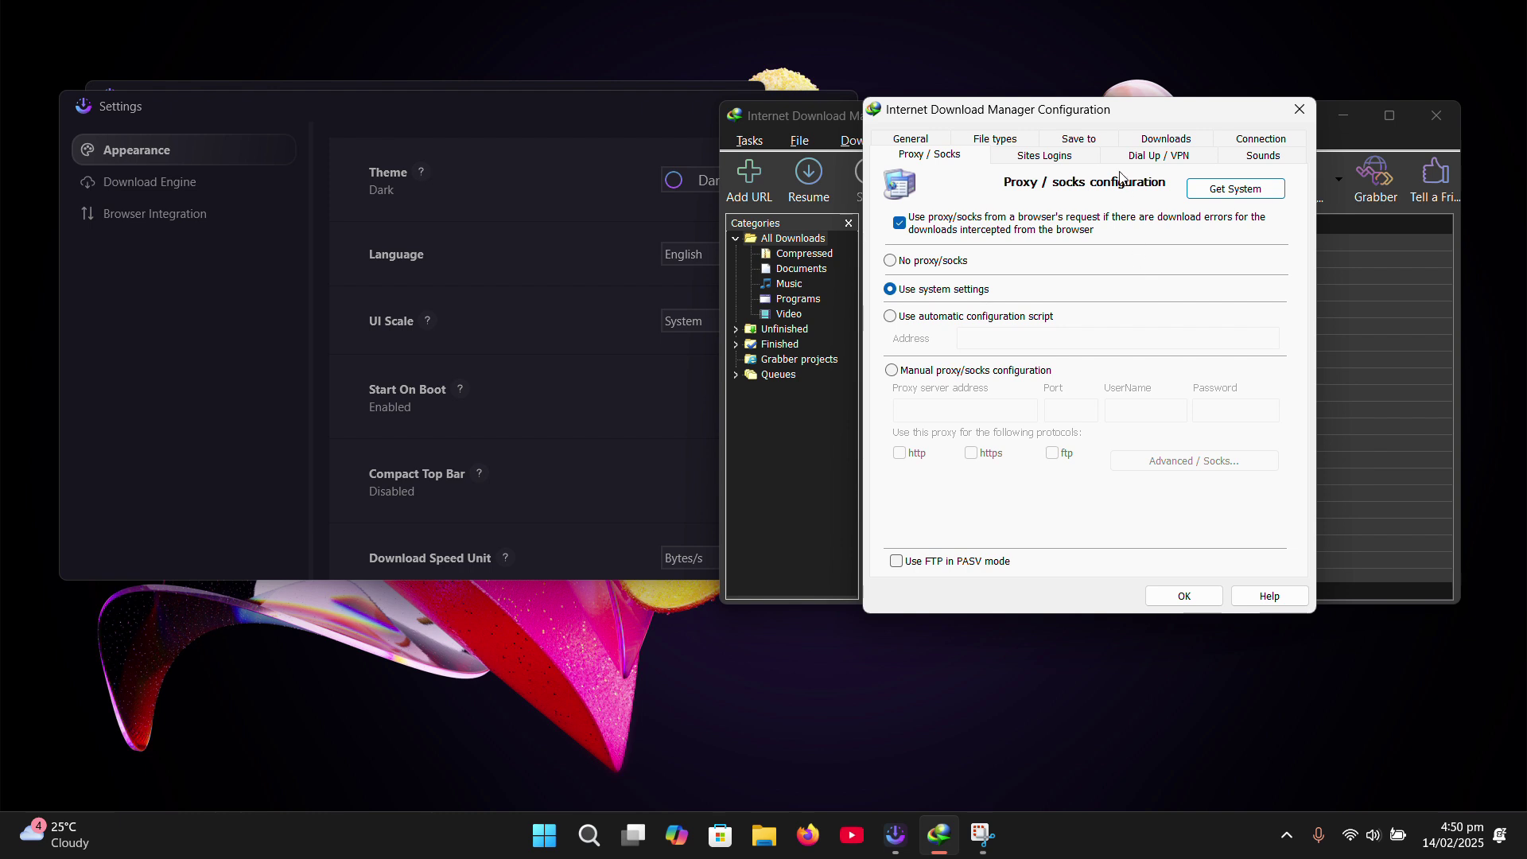
left_click(910, 140)
left_click(1019, 142)
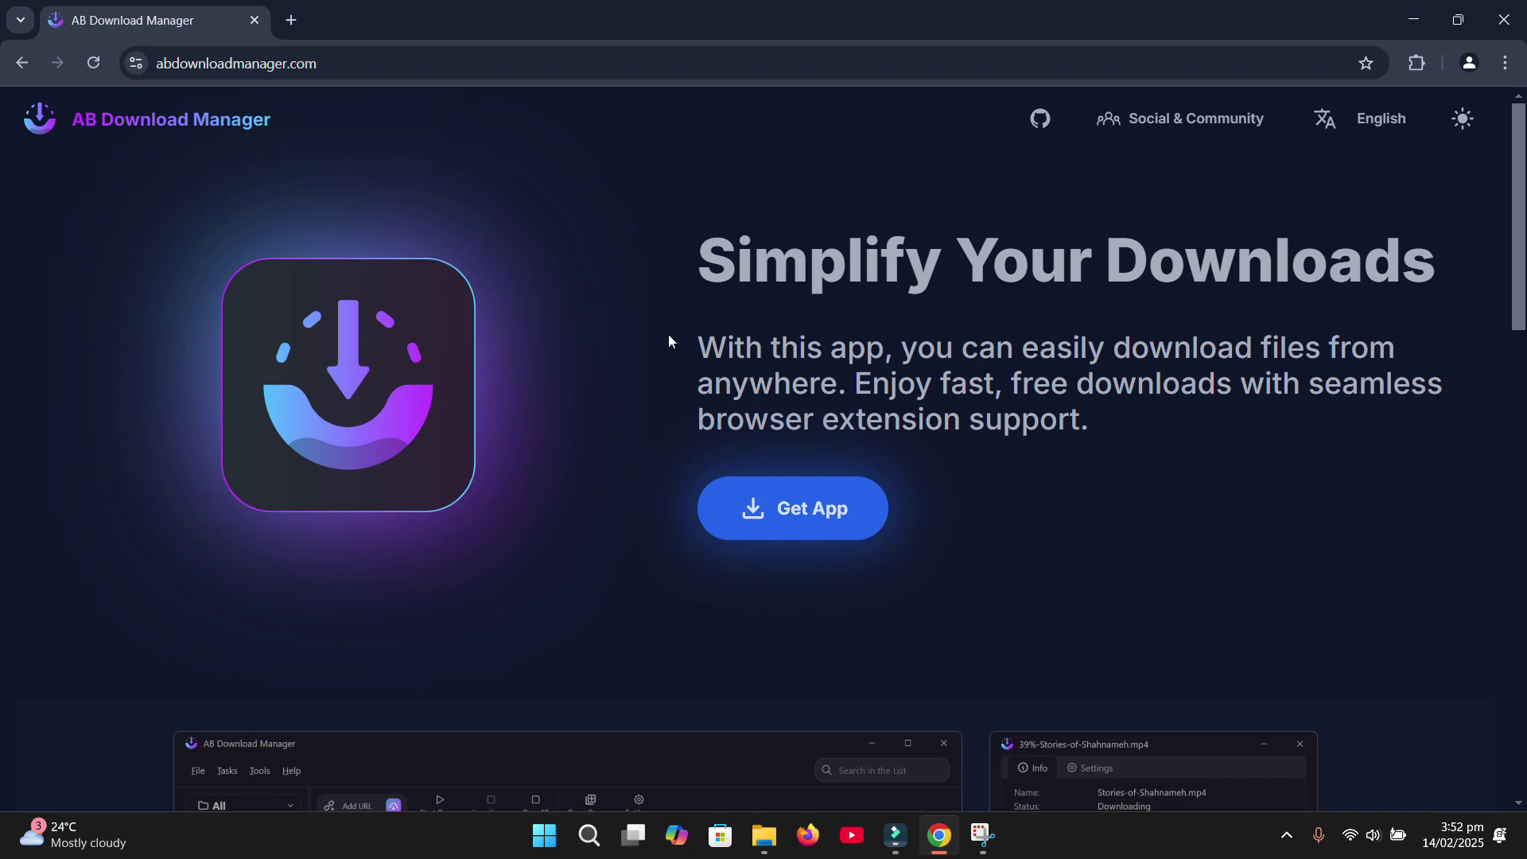
Scroll the abdownloadmanager.com page through its Features down to the footer and back
scroll(563, 466, "down", 2)
scroll(563, 465, "down", 2)
scroll(563, 465, "down", 4)
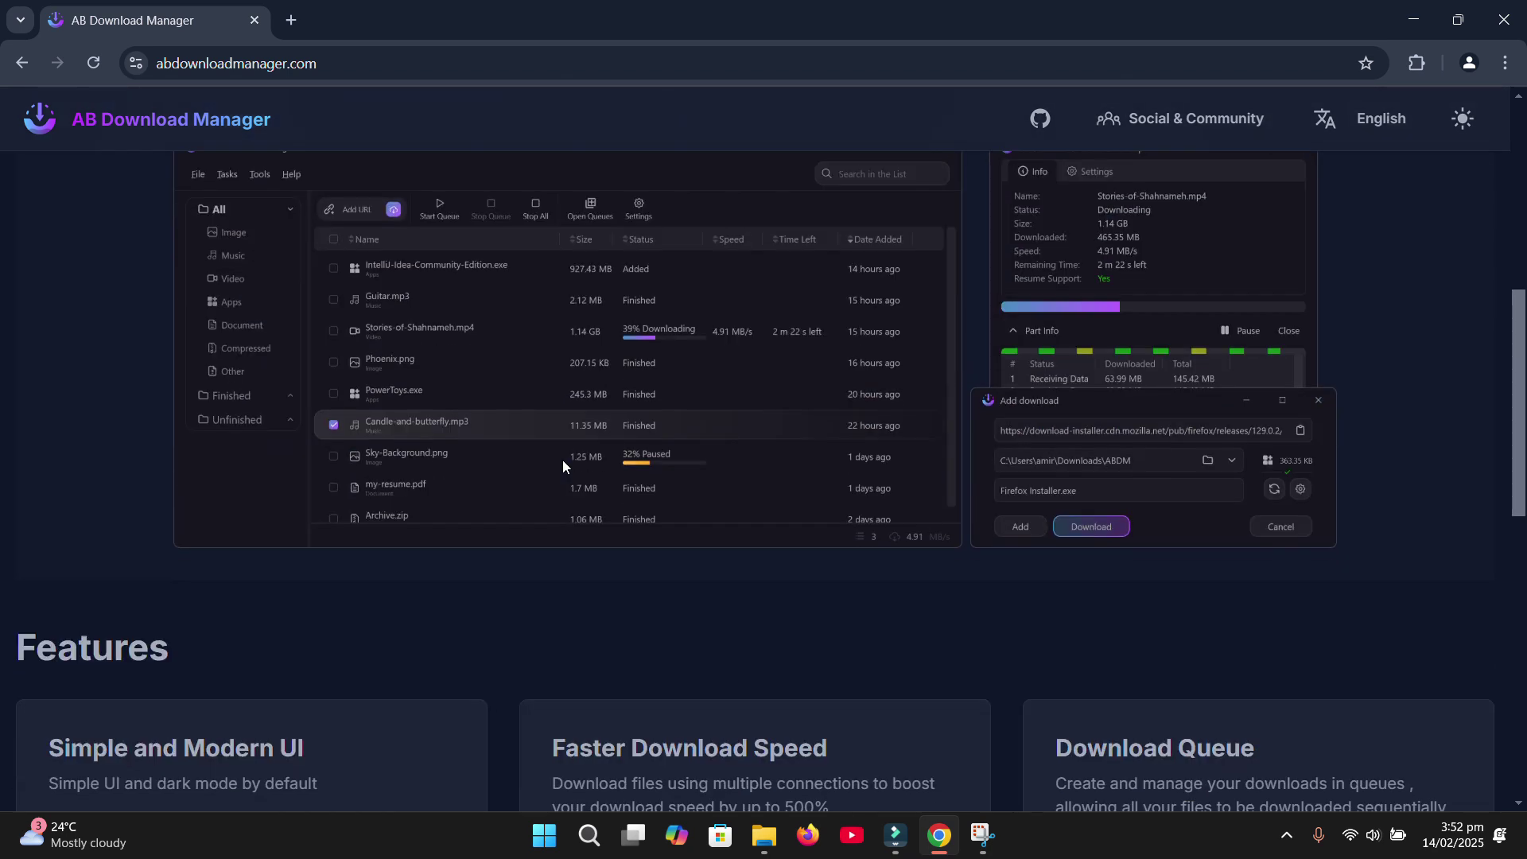
scroll(563, 465, "up", 1)
scroll(563, 466, "down", 3)
scroll(563, 466, "down", 2)
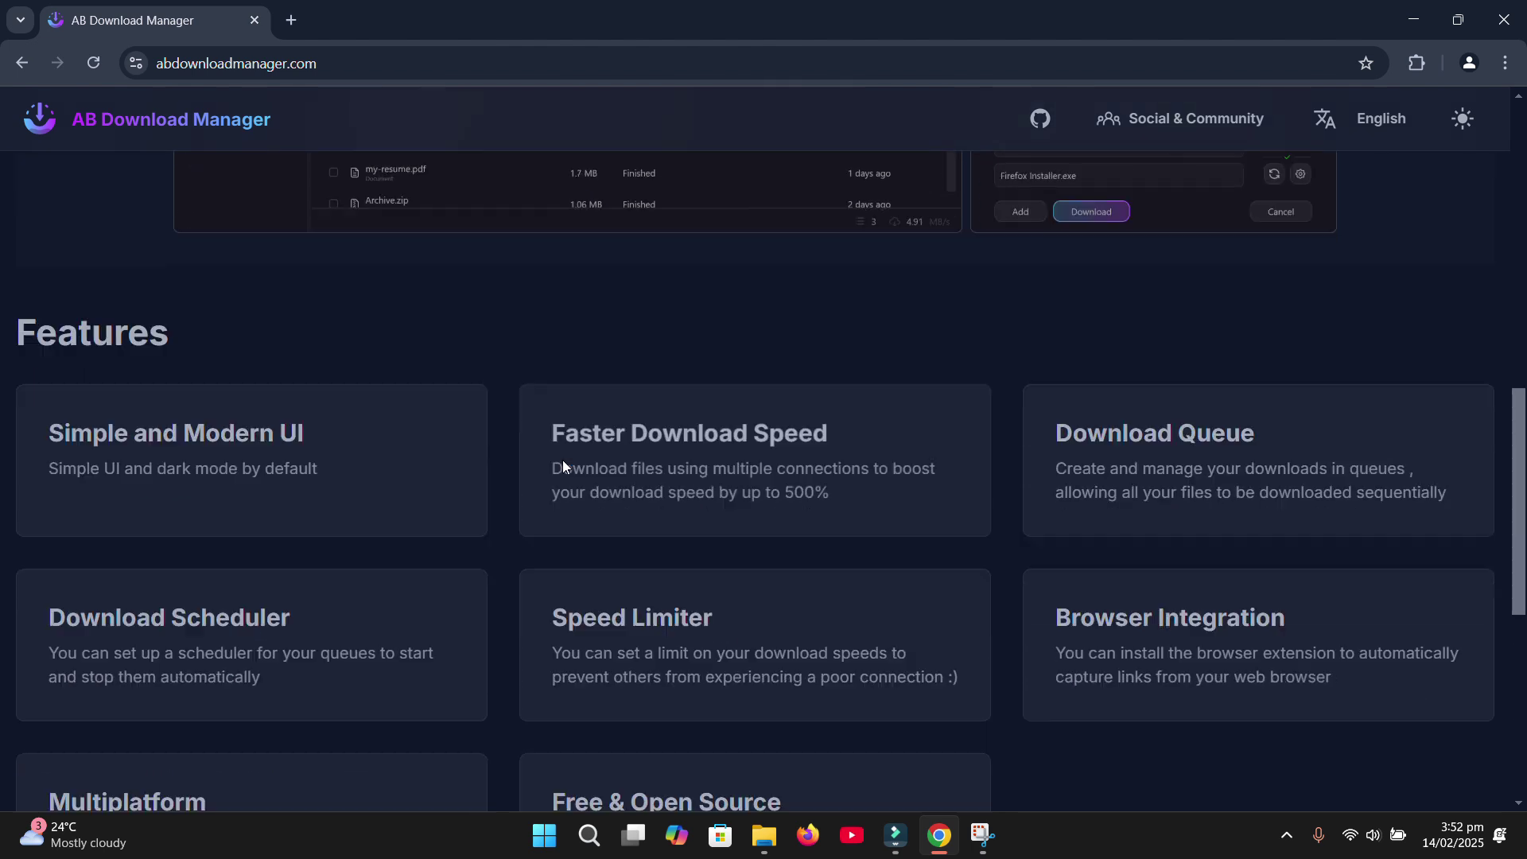
scroll(563, 465, "down", 3)
scroll(439, 455, "up", 2)
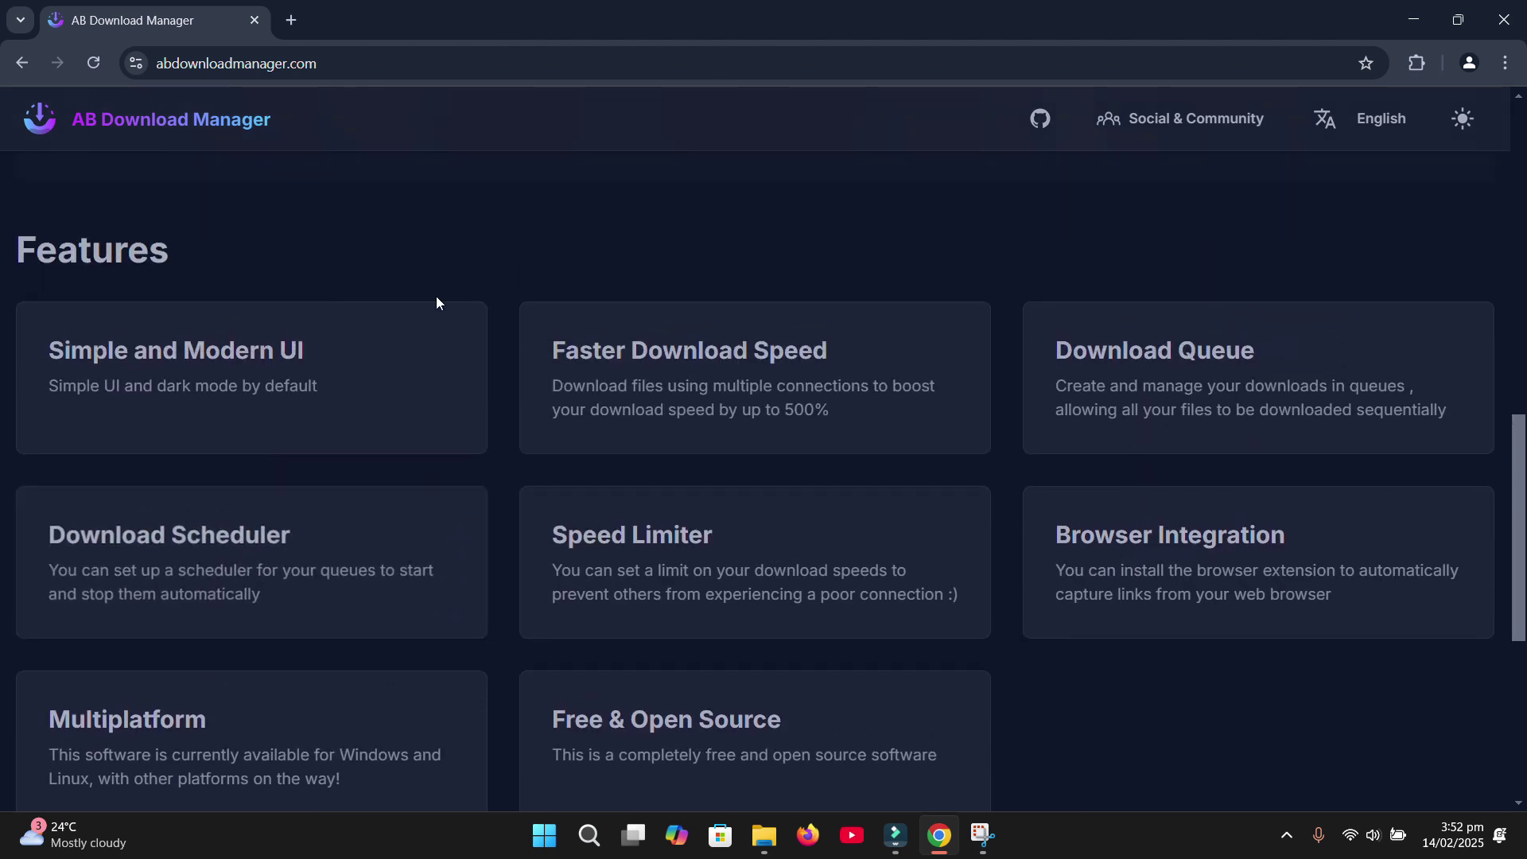
scroll(878, 461, "down", 4)
scroll(878, 476, "down", 1)
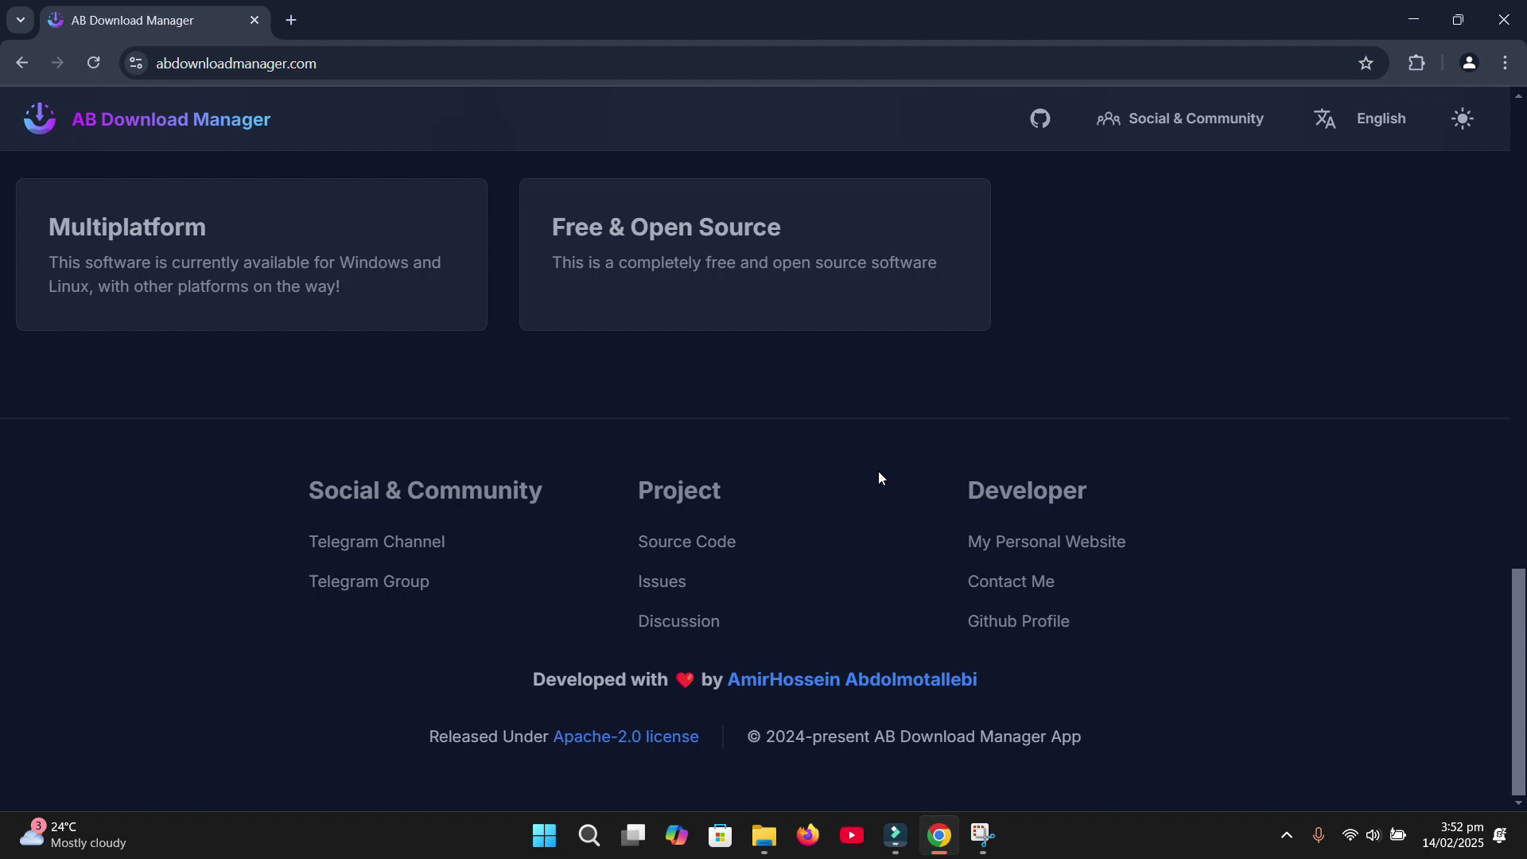
scroll(878, 476, "up", 7)
scroll(878, 477, "up", 7)
Bring up AB Download Manager and flip through its Download Engine, Browser Integration and Appearance settings
left_click(1286, 834)
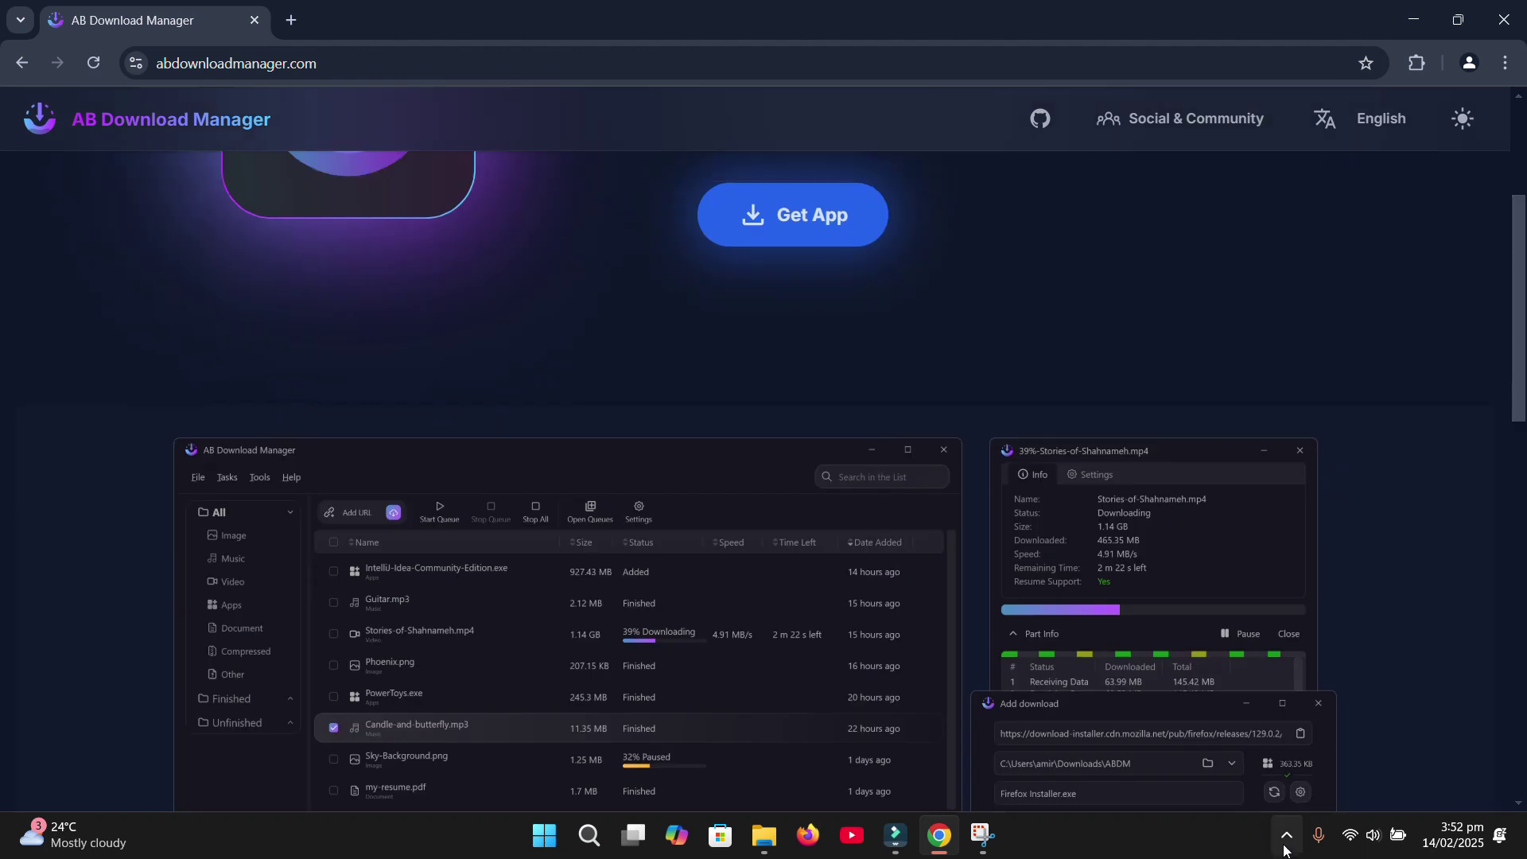
left_click(1286, 787)
scroll(733, 398, "up", 5)
scroll(734, 398, "up", 5)
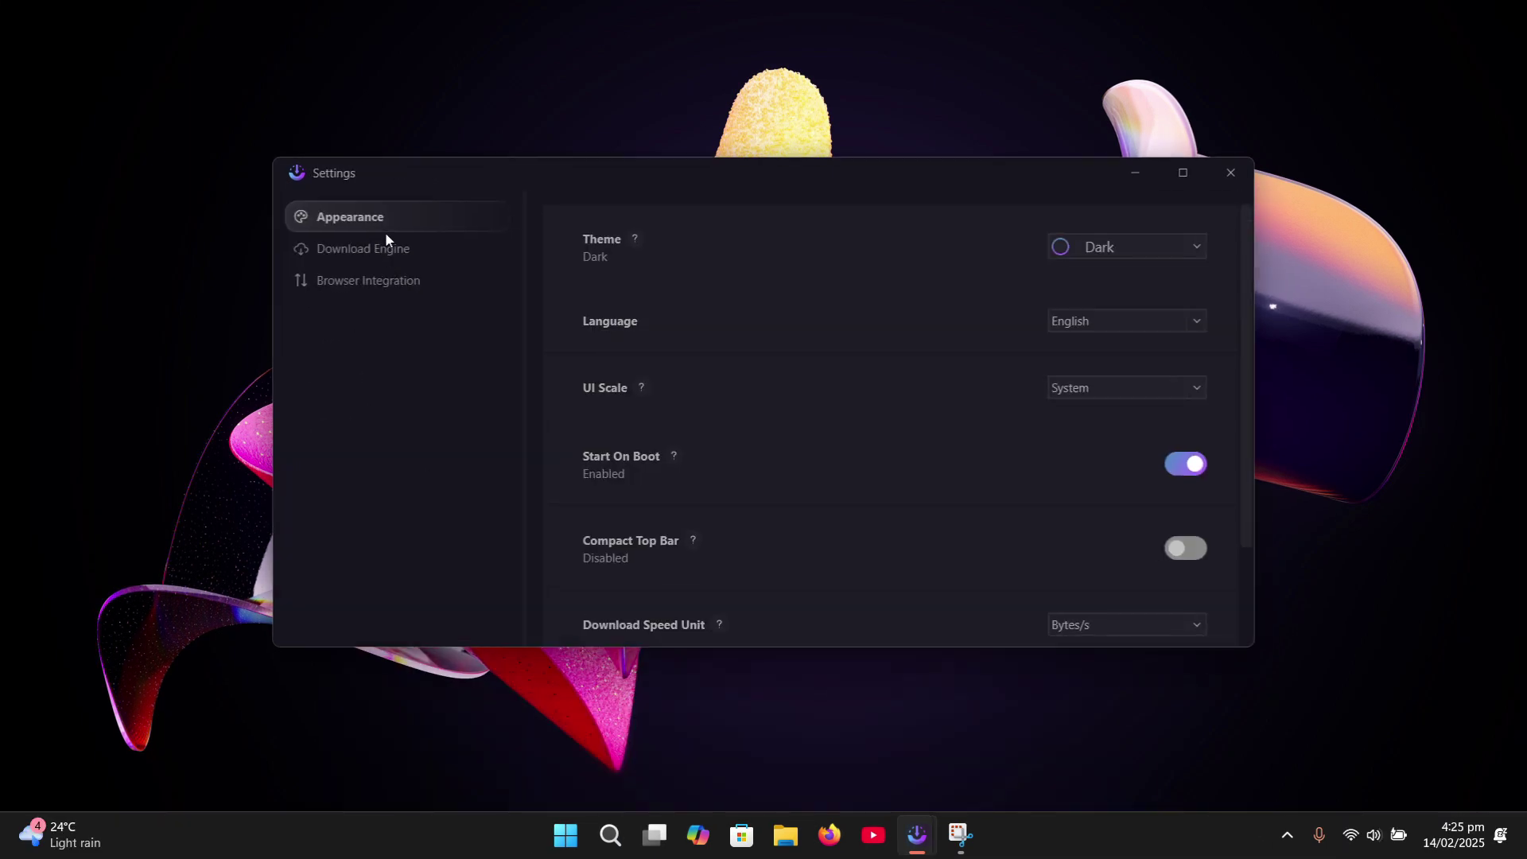
left_click(385, 249)
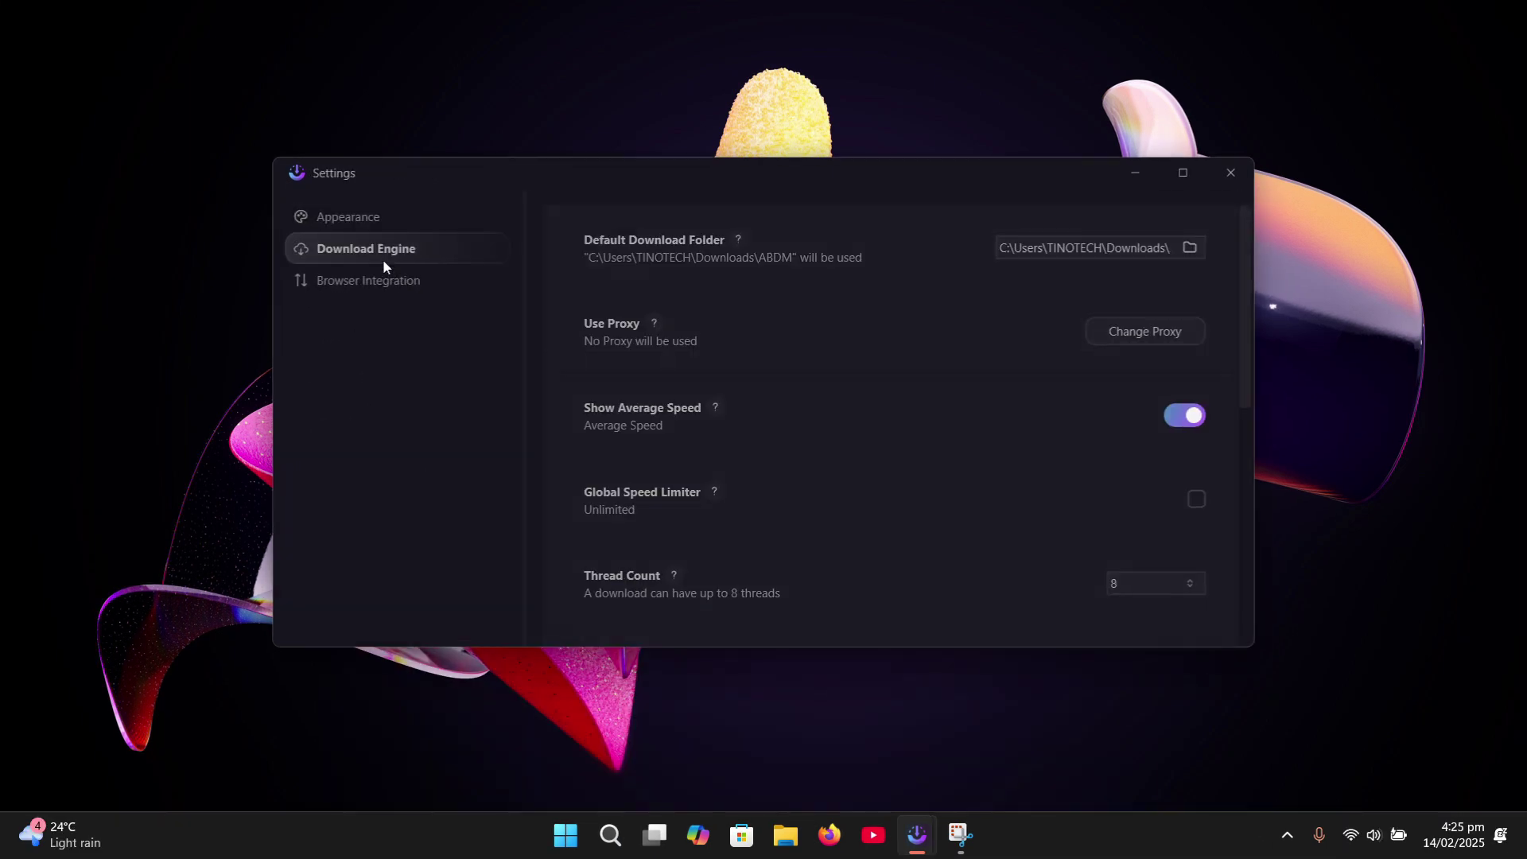
left_click(380, 280)
left_click(377, 217)
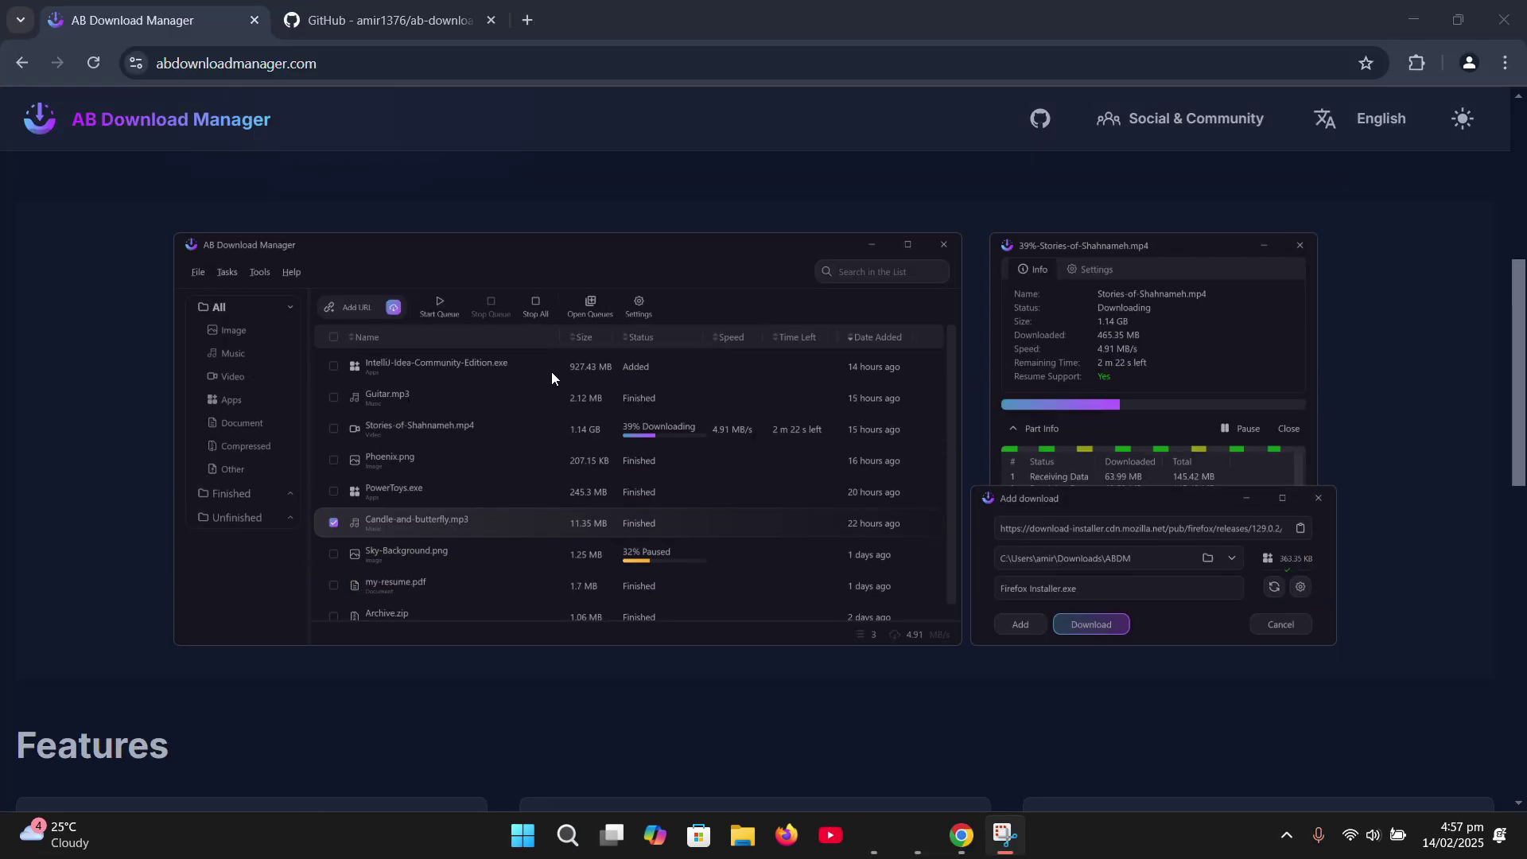
Switch to the ab-download-manager GitHub tab and open its Sponsor funding links
scroll(551, 372, "up", 6)
left_click(342, 22)
mouse_move(437, 122)
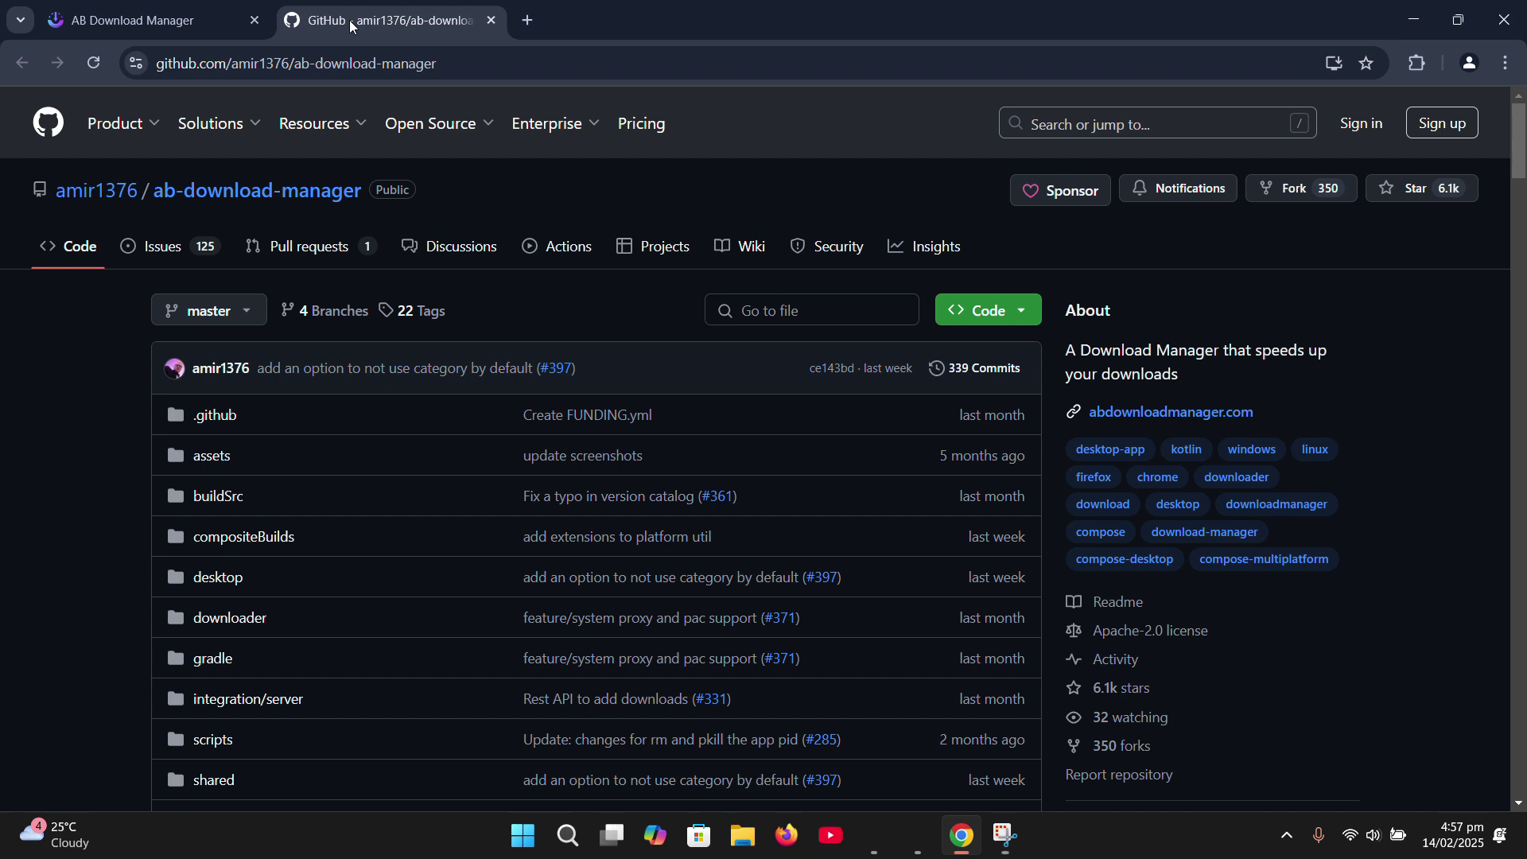
left_click(1048, 190)
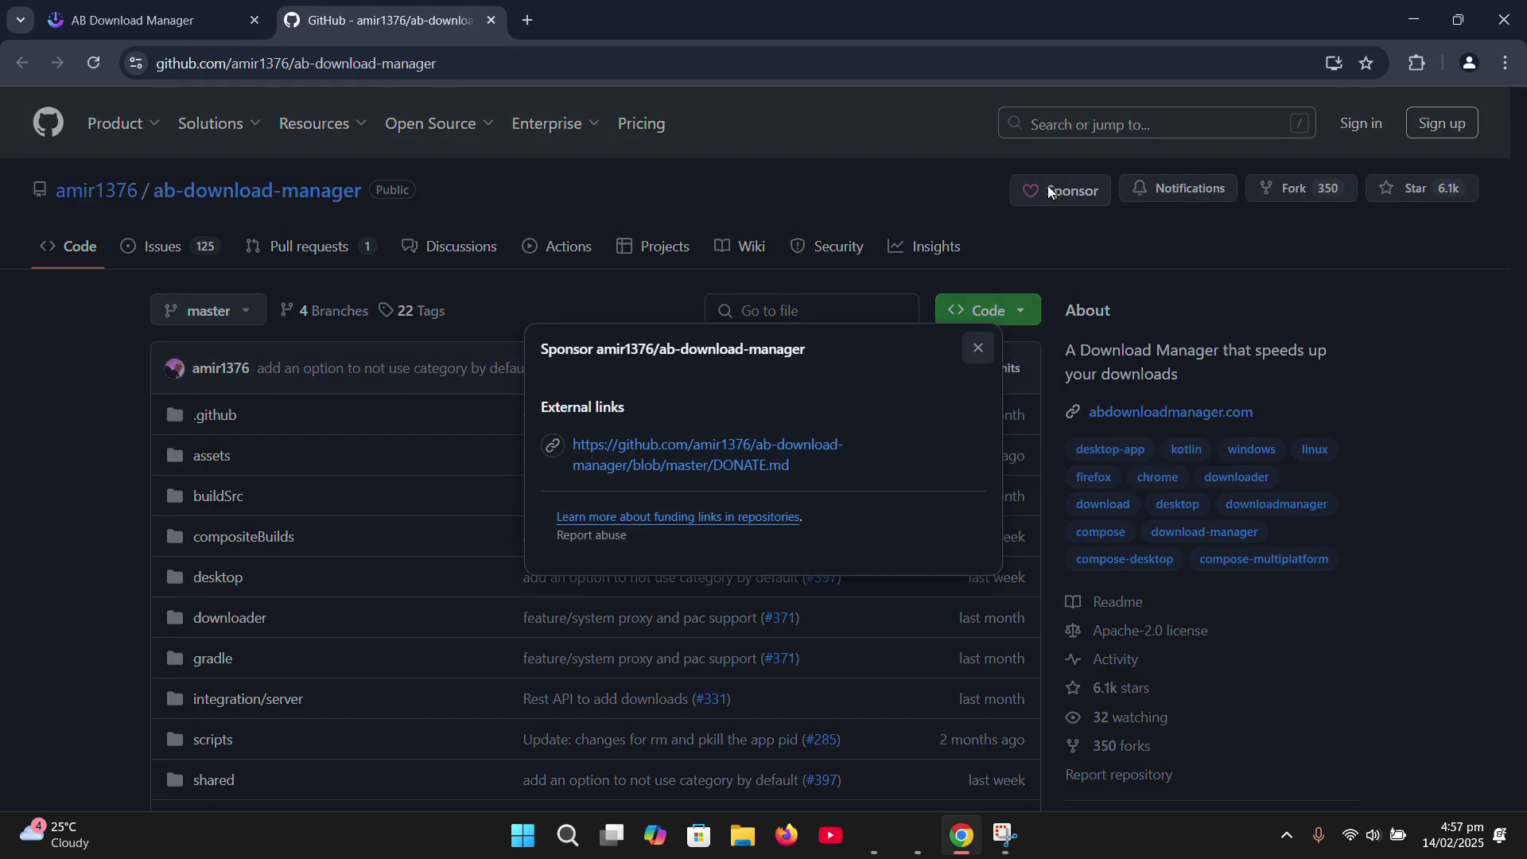